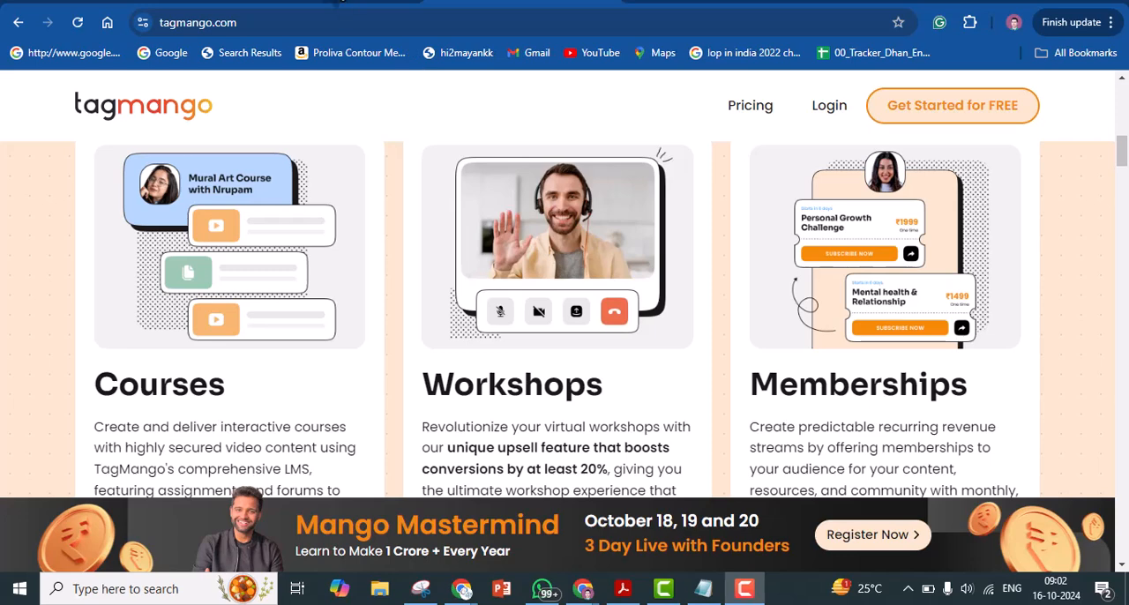
# Open the checkout page of the Cover Letters & CVs for Startups webinar and review its description and payment details
pyautogui.click(339, 2)
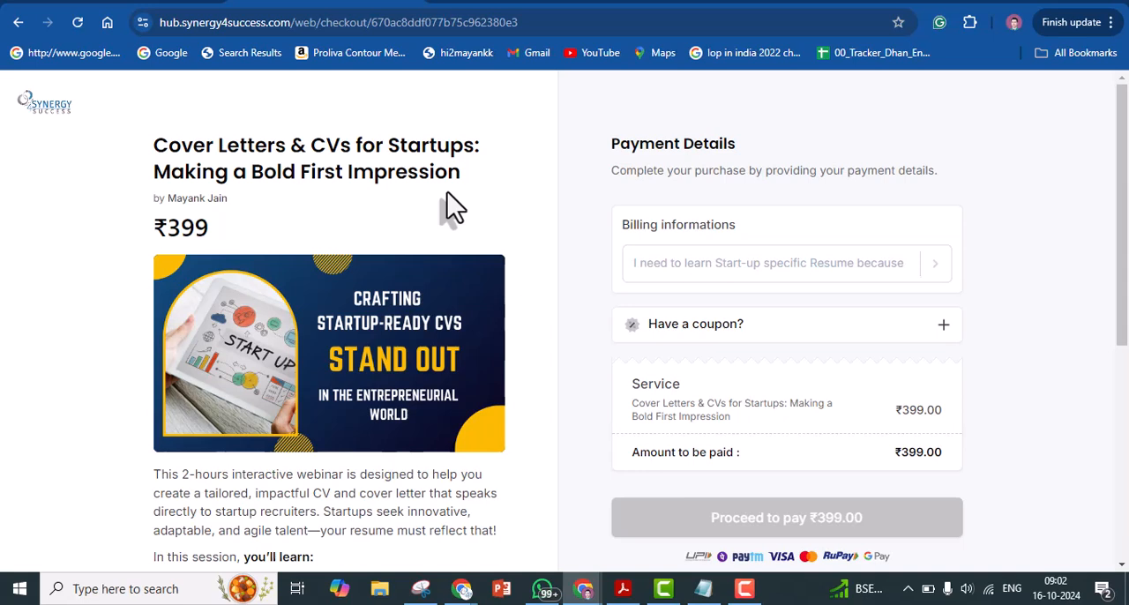
pyautogui.scroll(-2, 97, 522)
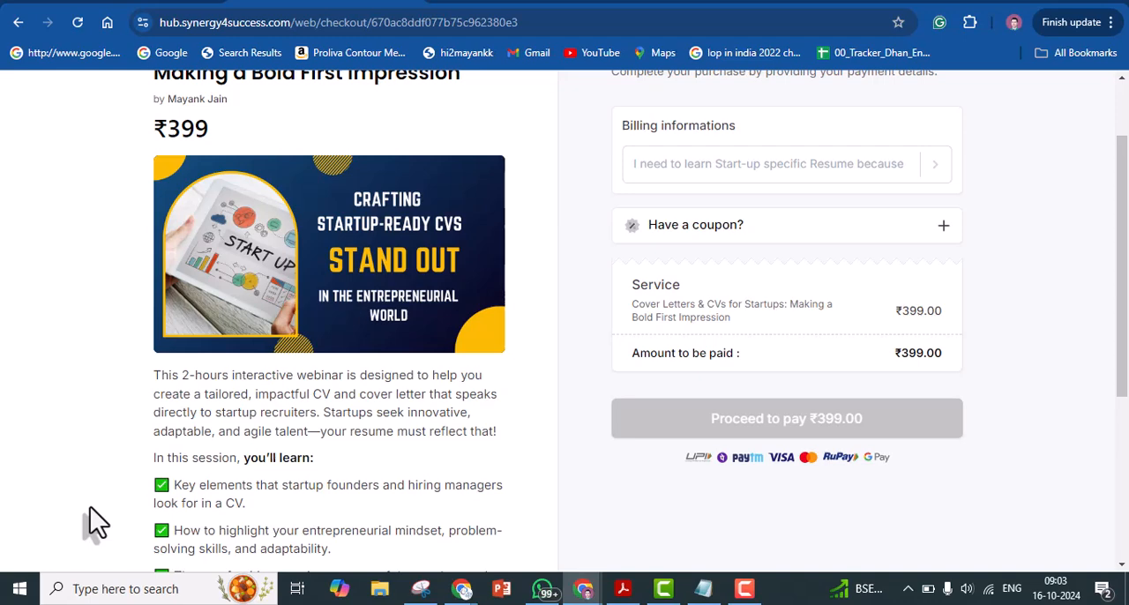
pyautogui.scroll(2, 97, 523)
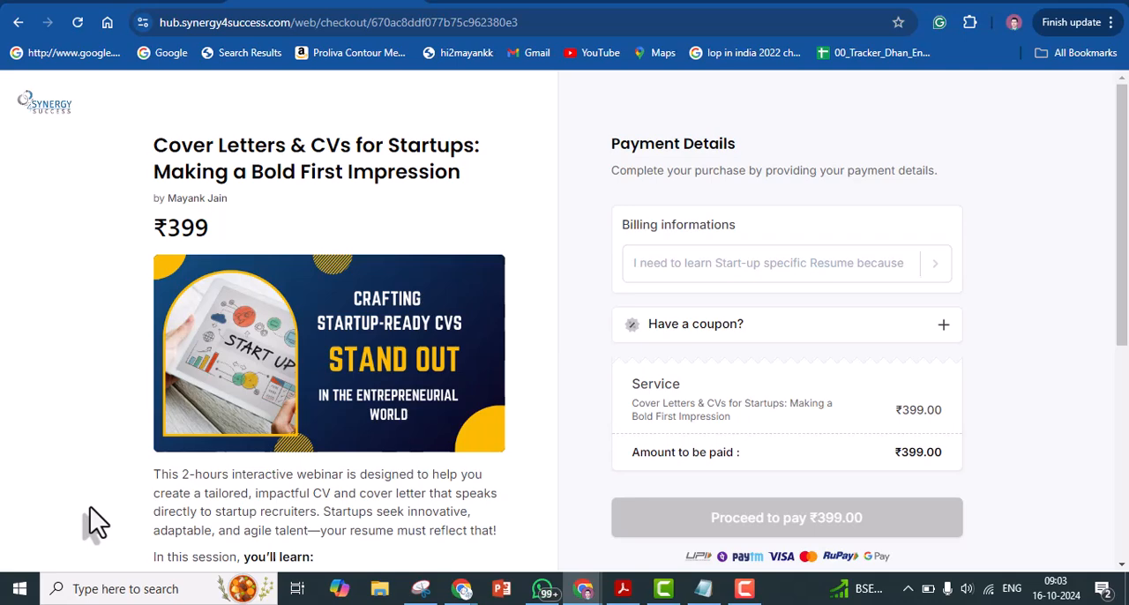
pyautogui.scroll(-5, 97, 523)
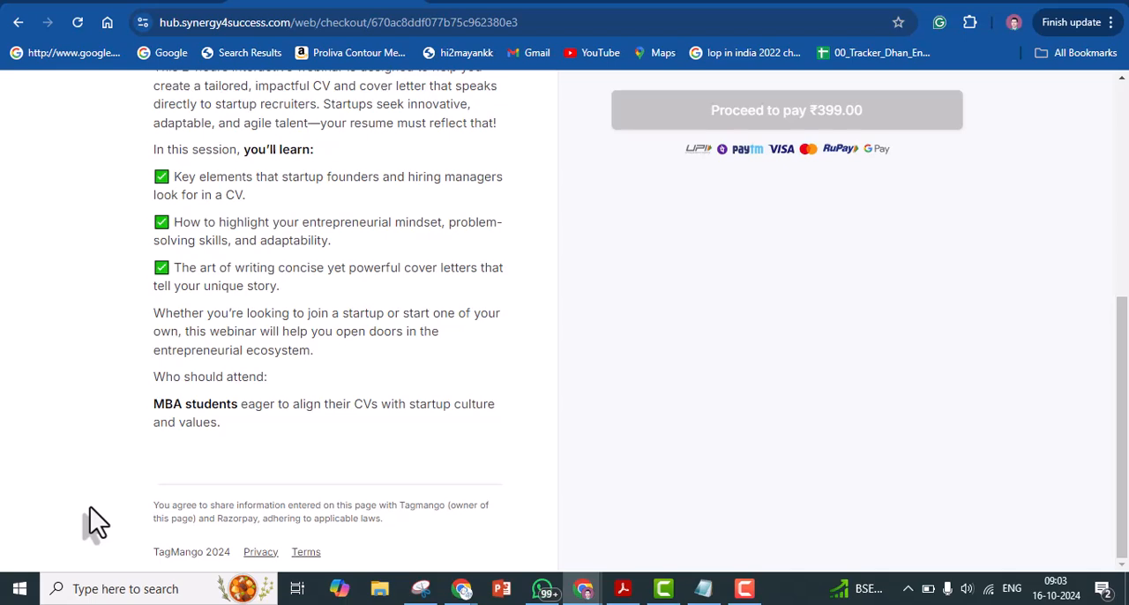
pyautogui.scroll(5, 97, 523)
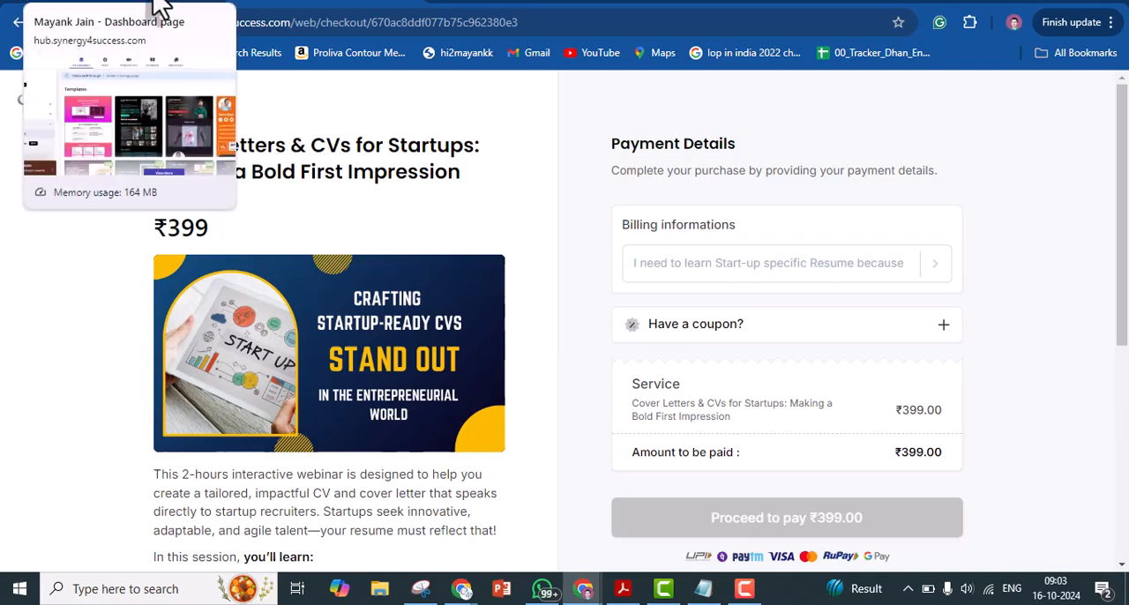
# Look over the Synergy Pages templates in the dashboard and compare them with the webinar's plain checkout page
pyautogui.click(155, 10)
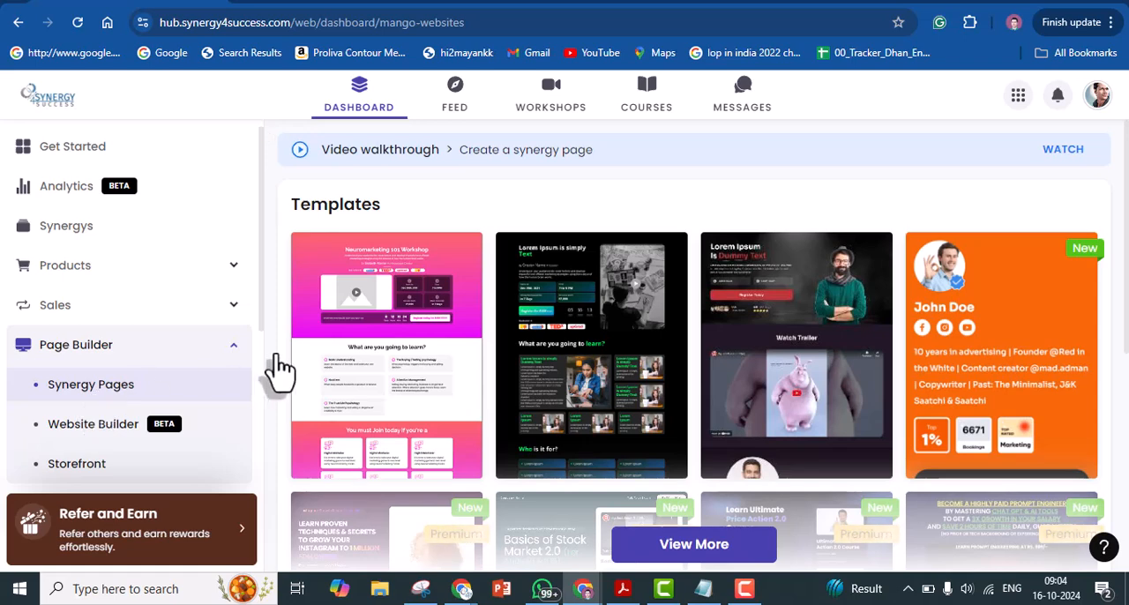
pyautogui.moveTo(371, 339)
pyautogui.moveTo(560, 350)
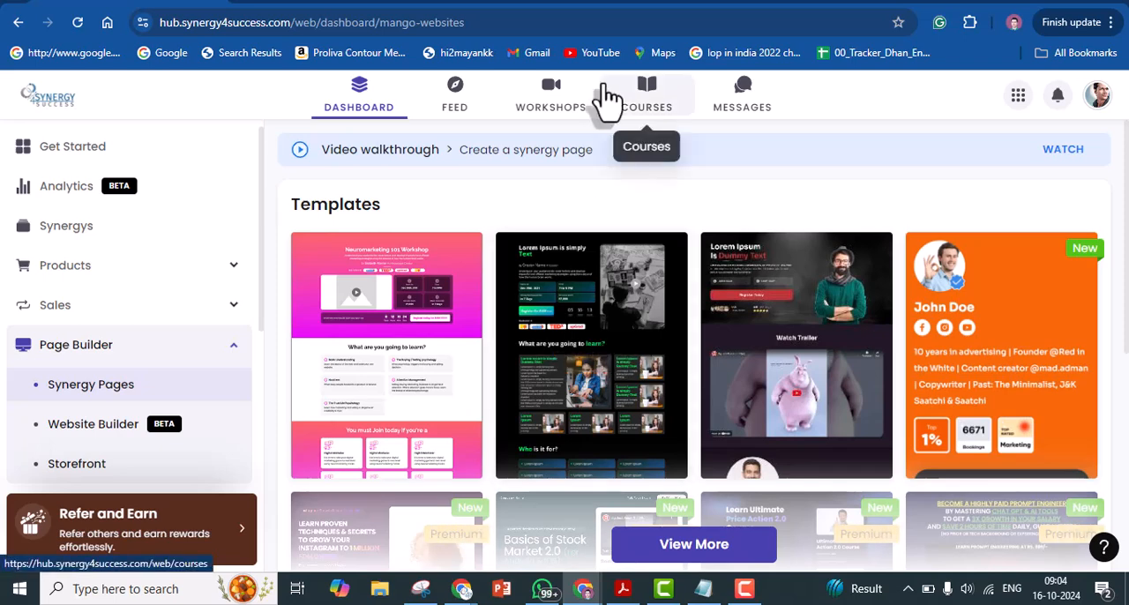
pyautogui.click(398, 2)
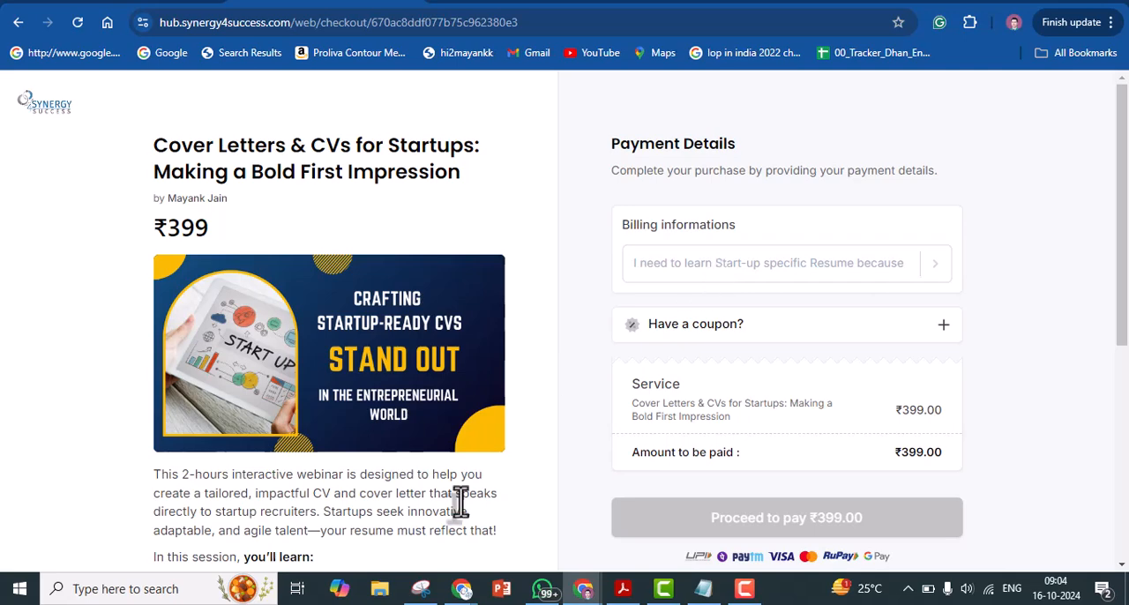
pyautogui.click(133, 4)
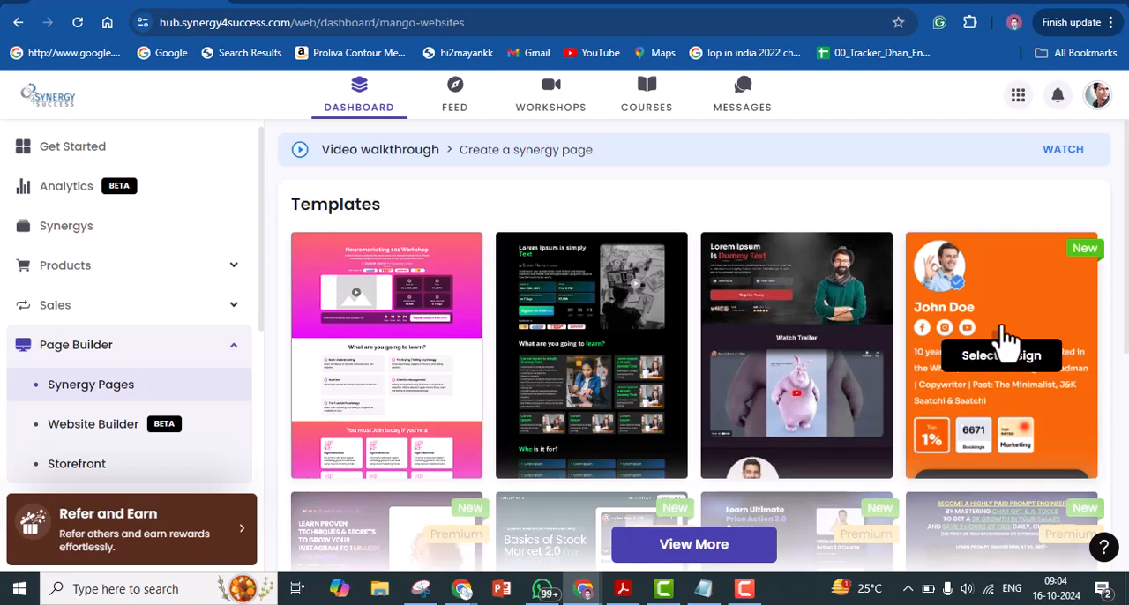
pyautogui.click(1005, 361)
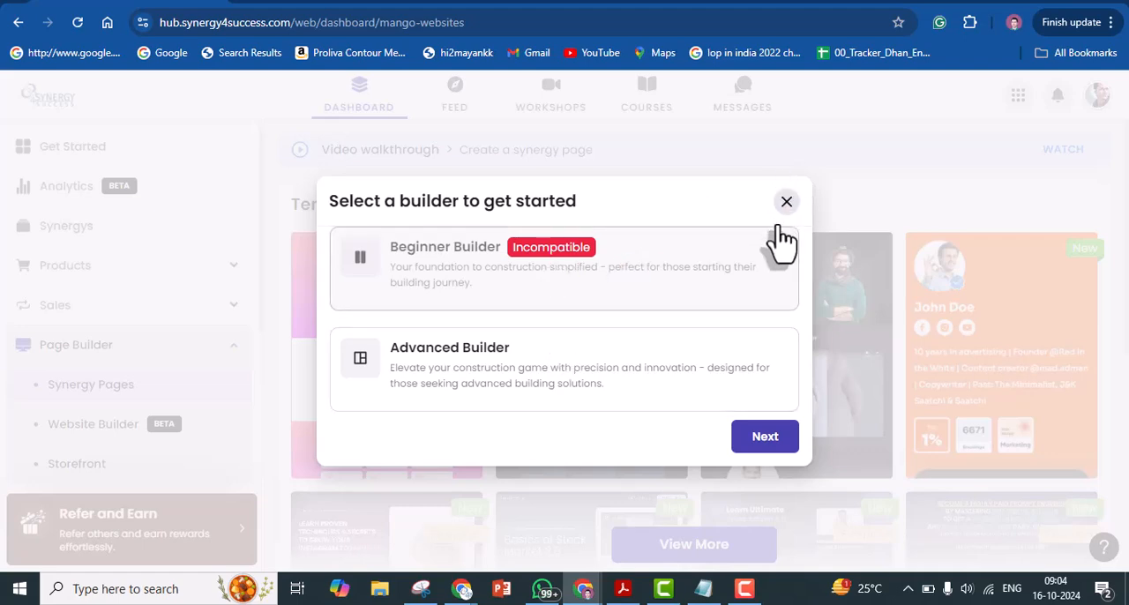
pyautogui.moveTo(423, 394)
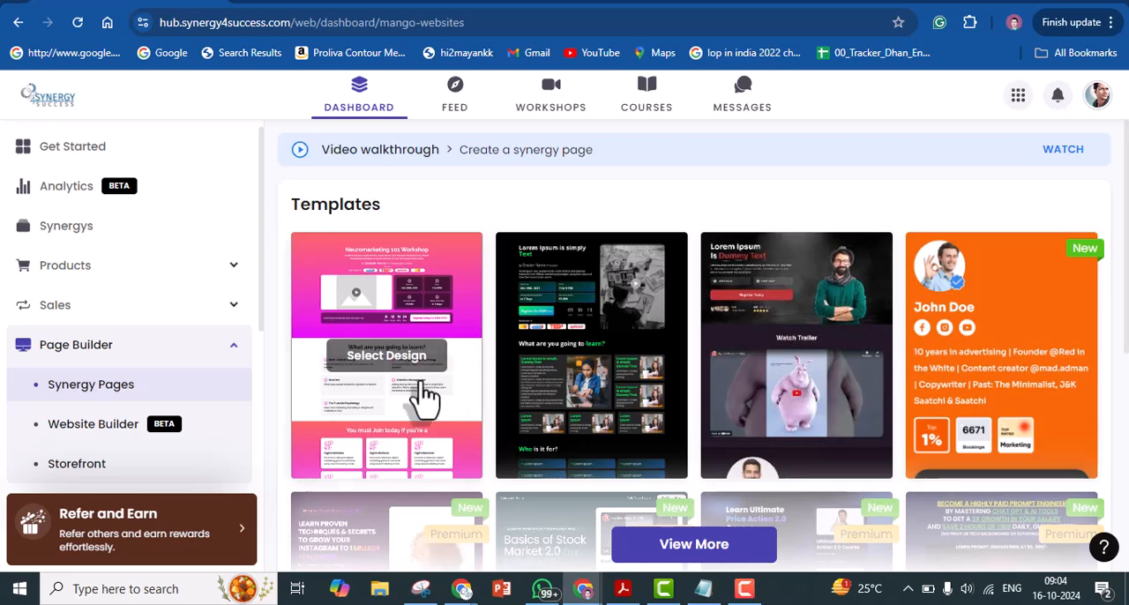
pyautogui.click(402, 359)
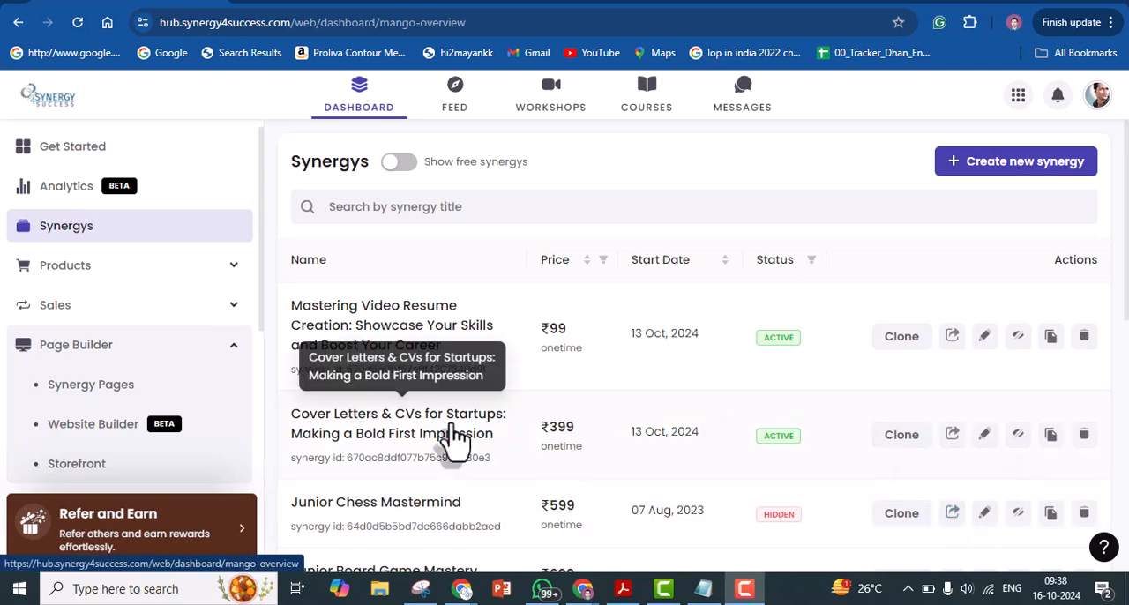
# Copy the share link of the Cover Letters & CVs for Startups synergy and paste it after "399/-" in the Notepad note
pyautogui.click(952, 433)
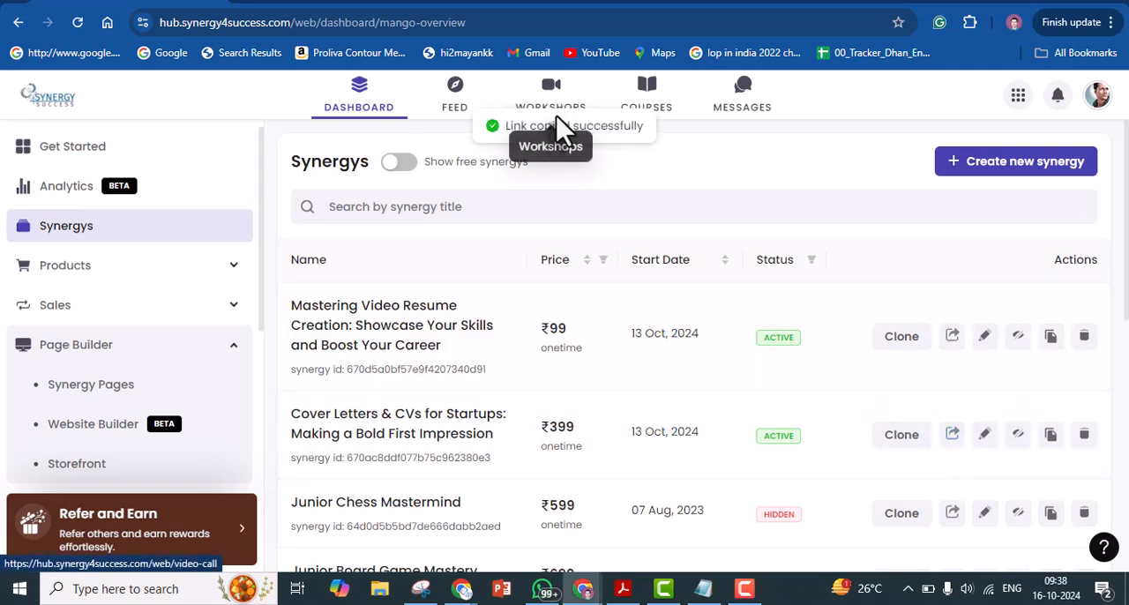
pyautogui.click(703, 588)
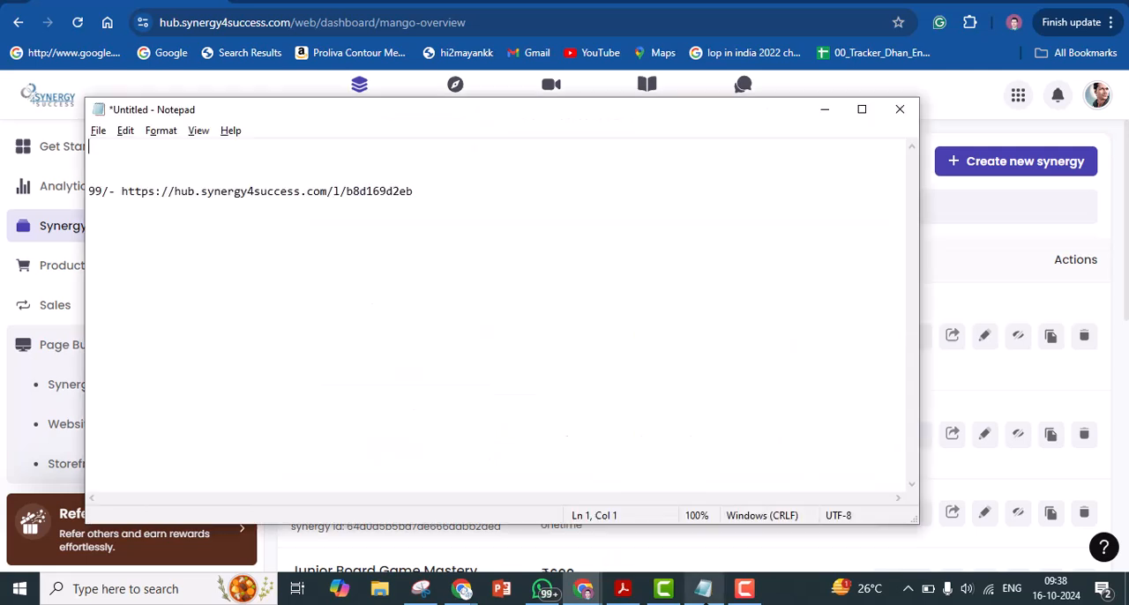
pyautogui.press('Return')
pyautogui.press('BackSpace')
pyautogui.press('Right')
pyautogui.press('Right')
pyautogui.press('Right')
pyautogui.press('Right')
pyautogui.press('Right')
pyautogui.press('Right')
pyautogui.hotkey('shift', 'End')
pyautogui.hotkey('ctrl', 'v')
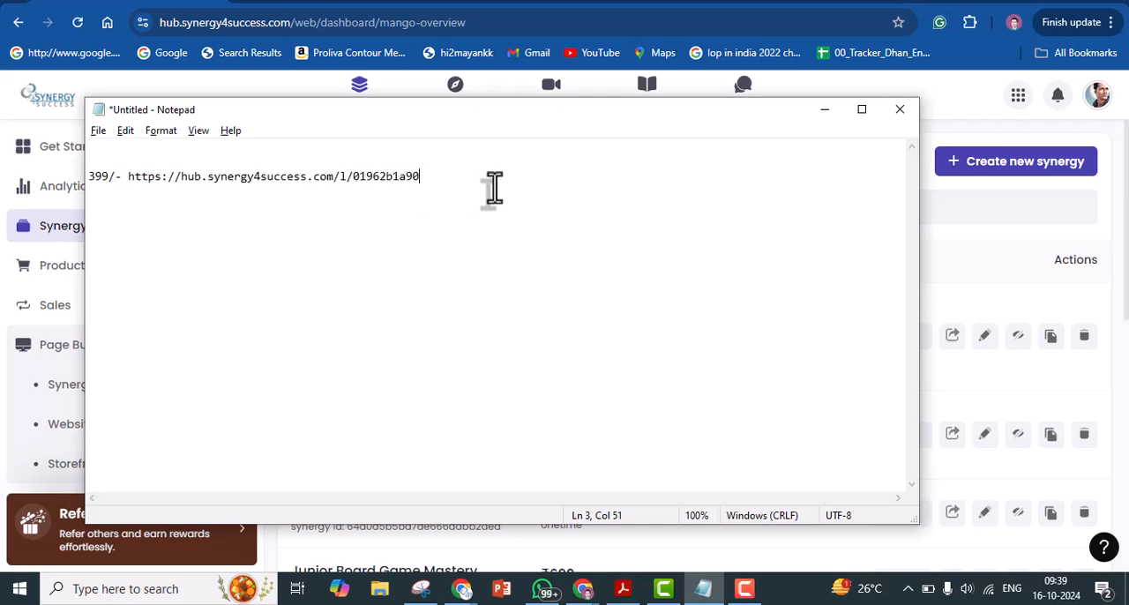
# Select the link after "399/-" in Notepad and return to the synergy dashboard in the browser
pyautogui.click(129, 176)
pyautogui.moveTo(166, 177); pyautogui.dragTo(424, 177)
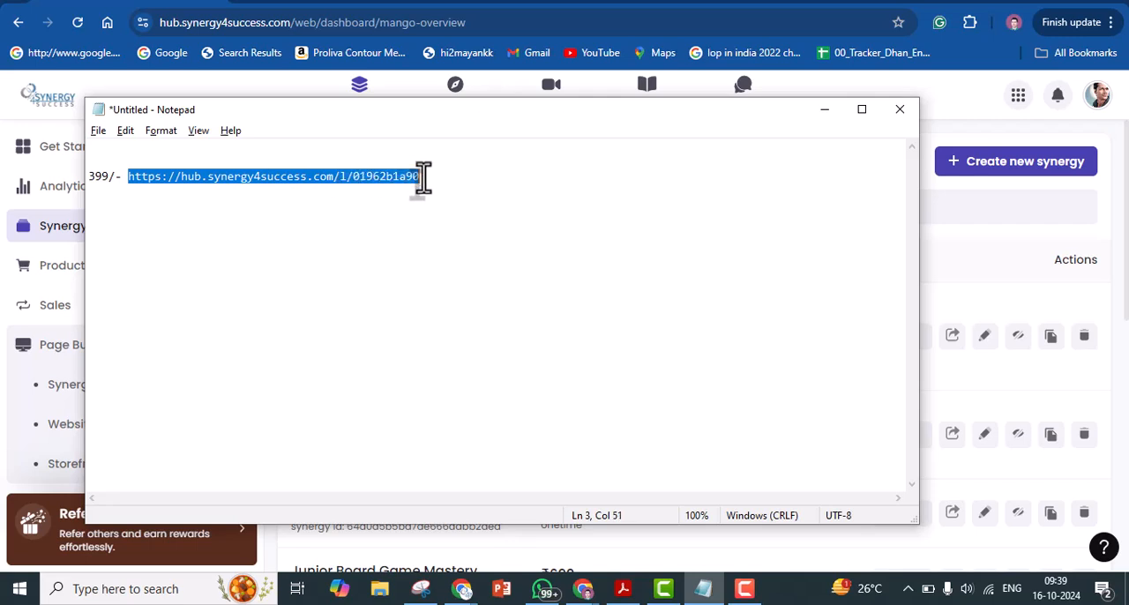
pyautogui.click(422, 78)
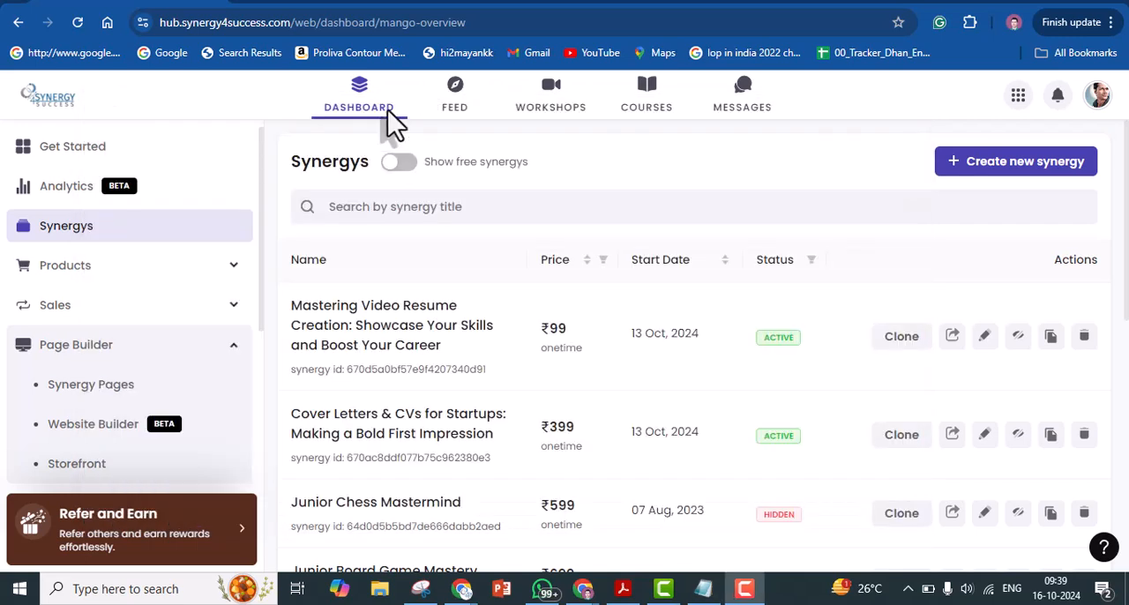
# Create a Synergy Page from the pink workshop template with the Beginner Builder for the Cover Letters & CVs for Startups synergy
pyautogui.click(119, 388)
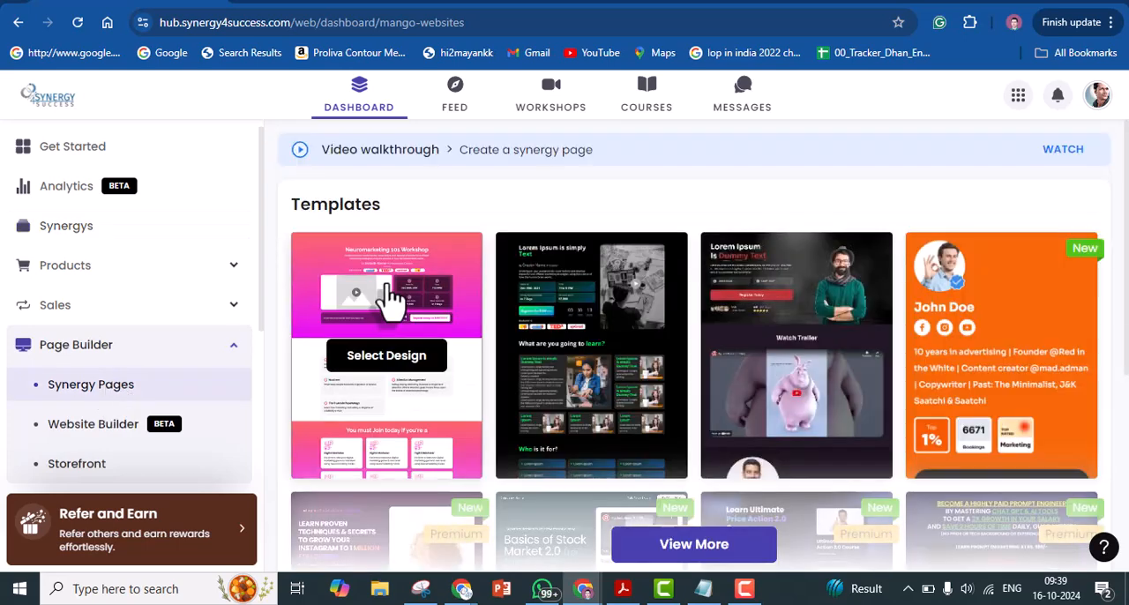
pyautogui.click(390, 357)
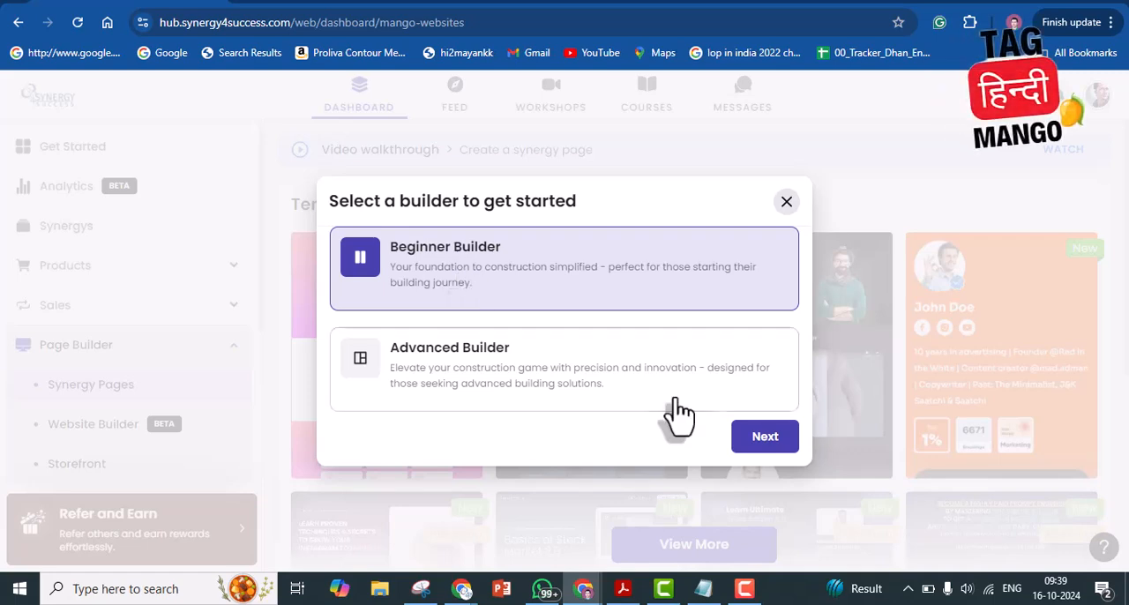
pyautogui.click(765, 437)
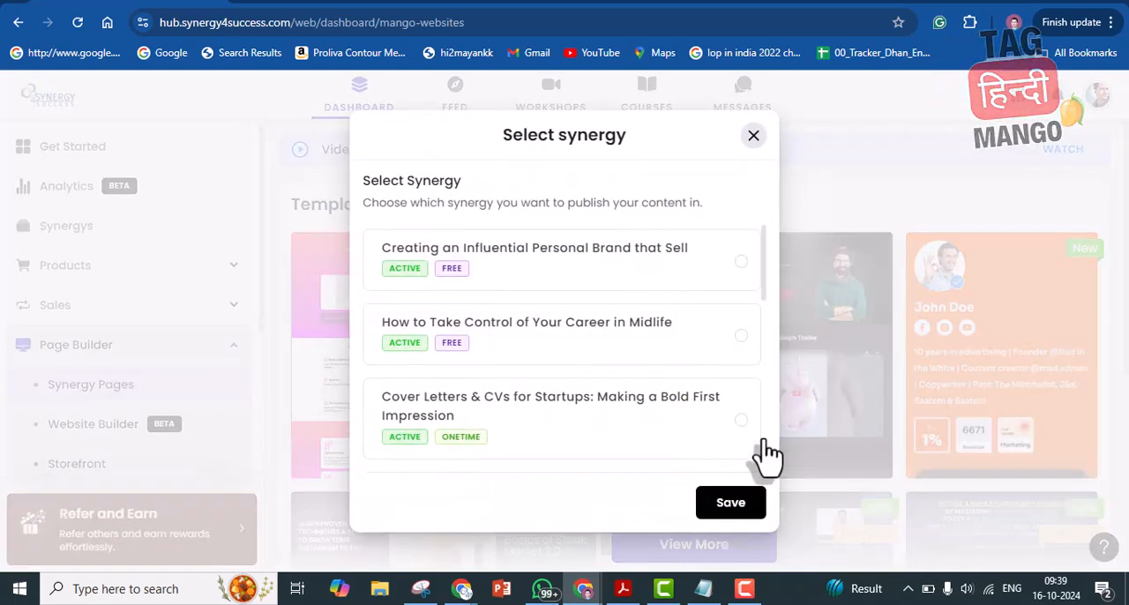
pyautogui.click(611, 419)
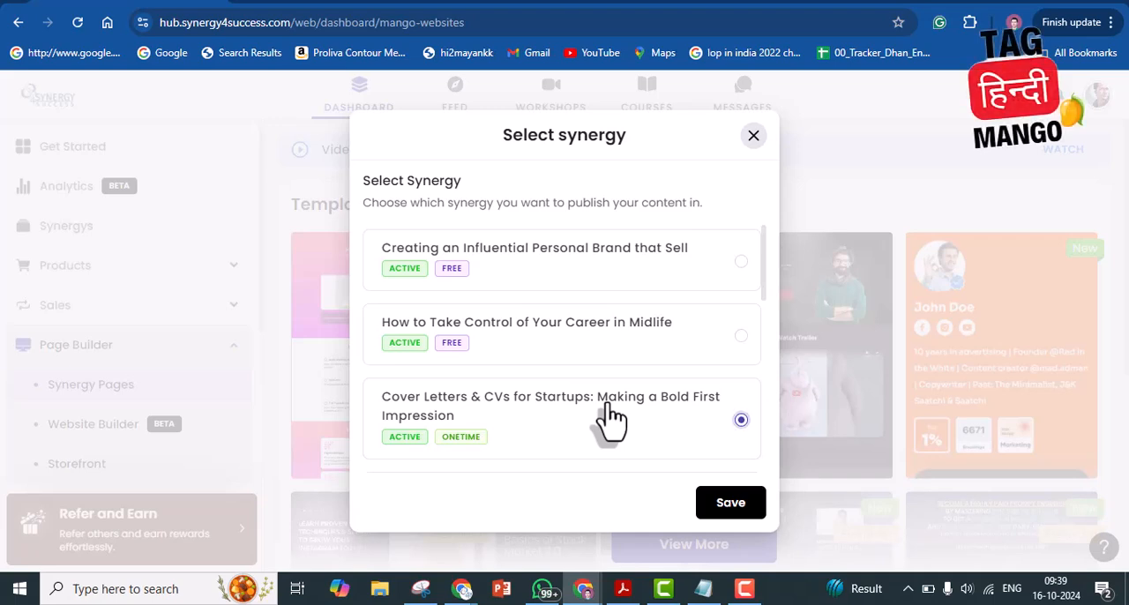
pyautogui.click(741, 517)
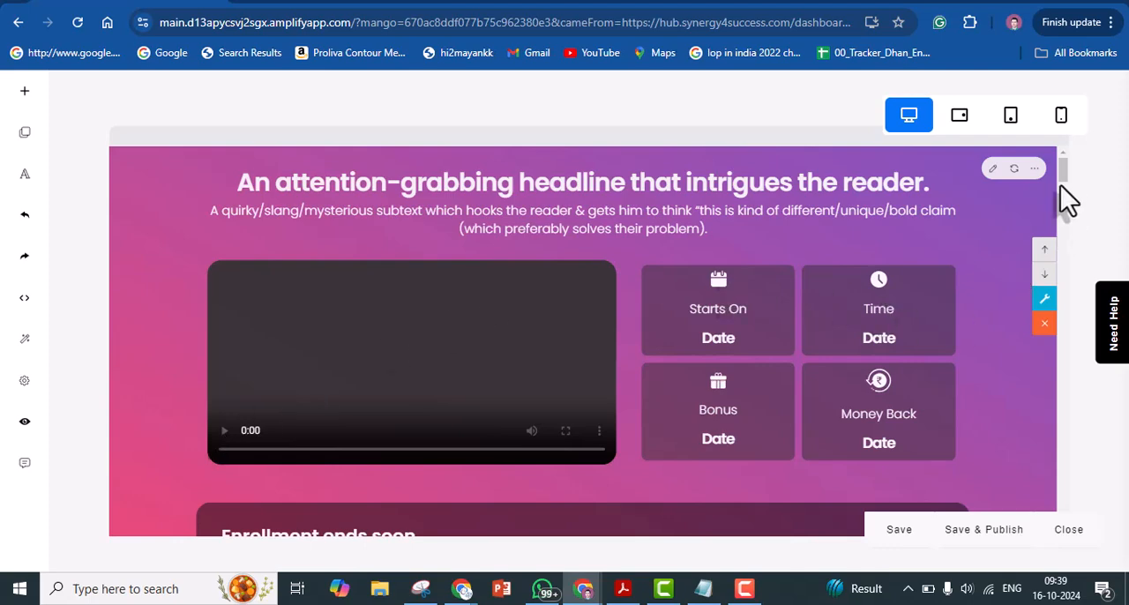
# Change the "Meet Your Creator" section heading on the landing page to "Meet Your Coach"
pyautogui.moveTo(1065, 181); pyautogui.dragTo(1066, 190)
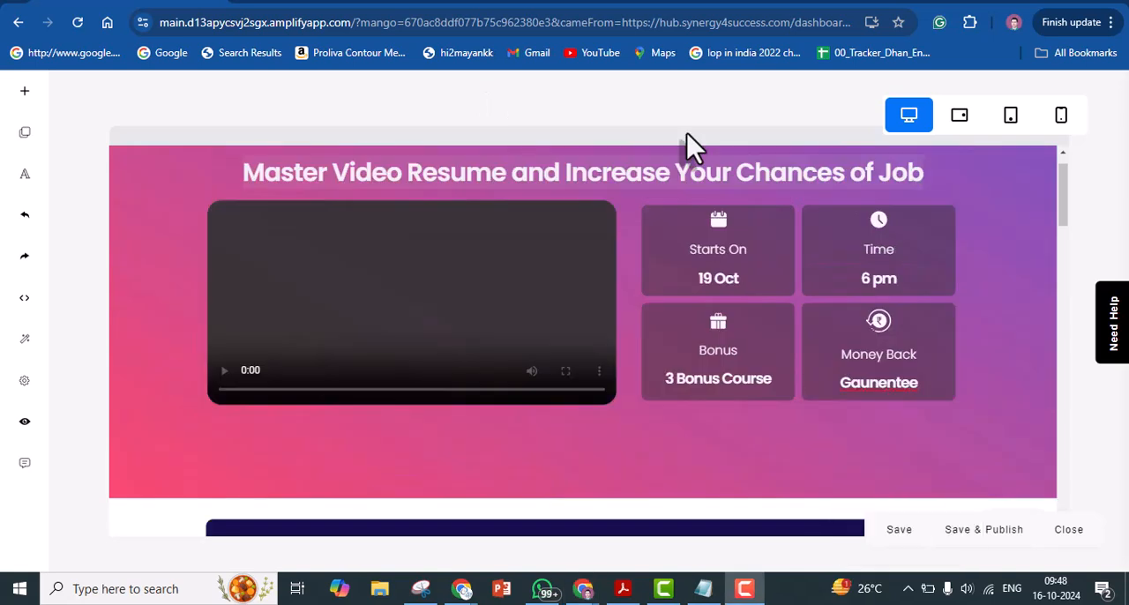
pyautogui.moveTo(1062, 194); pyautogui.dragTo(1063, 187)
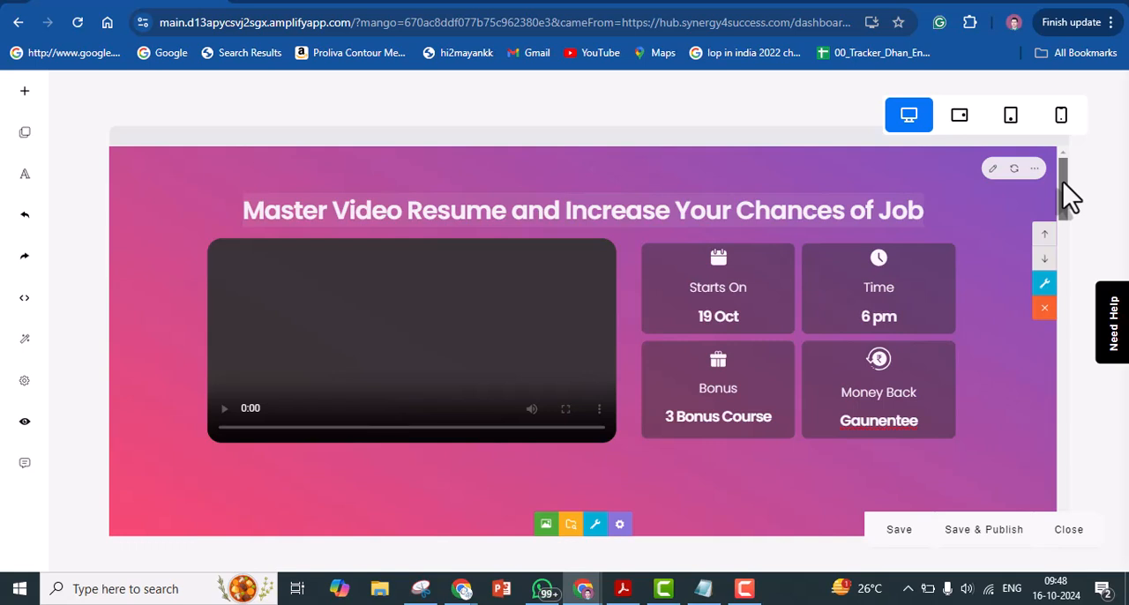
pyautogui.moveTo(1062, 182); pyautogui.dragTo(1063, 192)
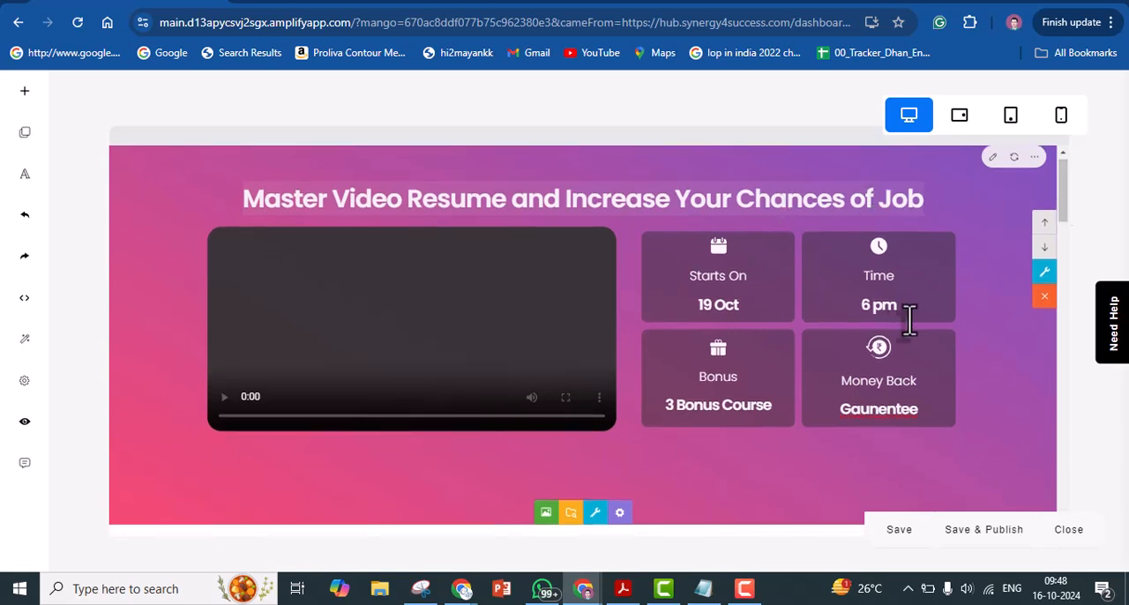
pyautogui.moveTo(1058, 210); pyautogui.dragTo(1062, 285)
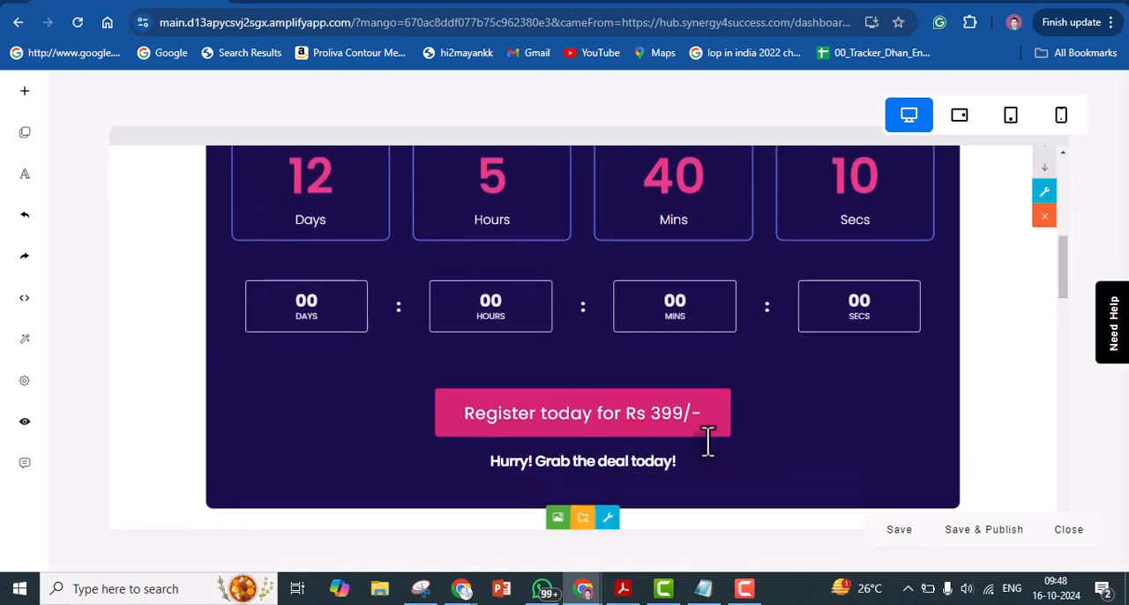
pyautogui.moveTo(1064, 270); pyautogui.dragTo(1059, 327)
pyautogui.doubleClick(657, 309)
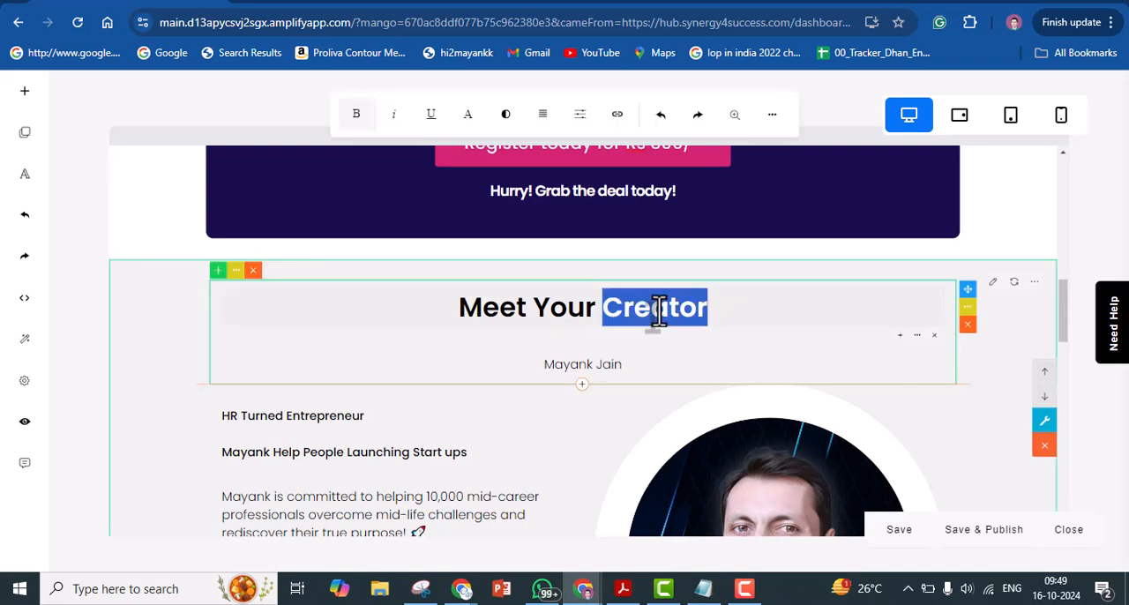
pyautogui.write('Coach')
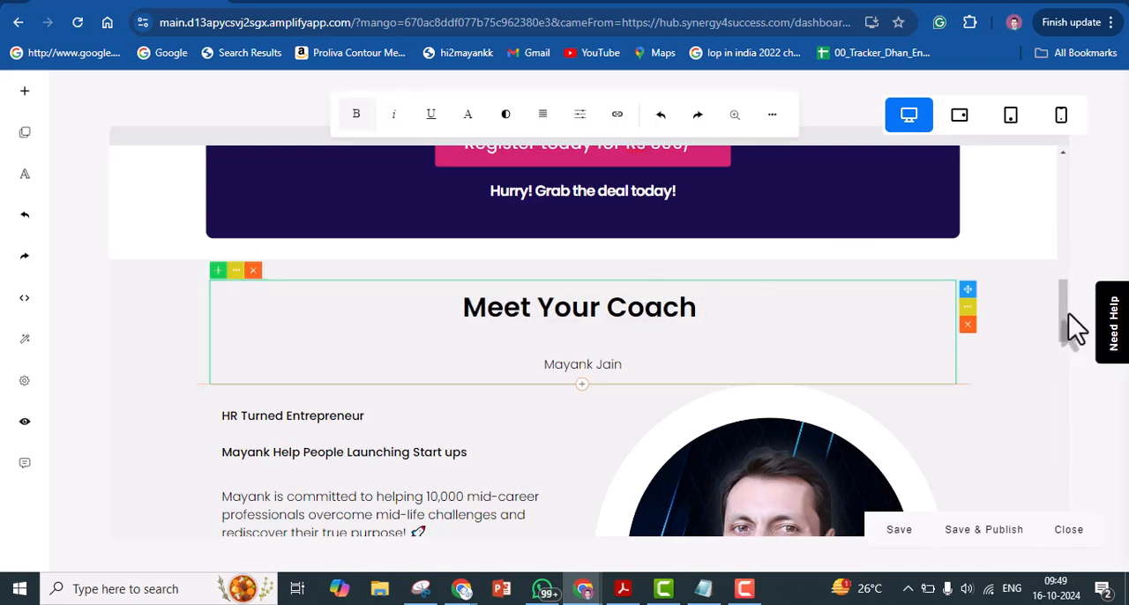
# Delete the first YOURSTORY logo from the "As Featured On" row
pyautogui.moveTo(1062, 312); pyautogui.dragTo(1055, 385)
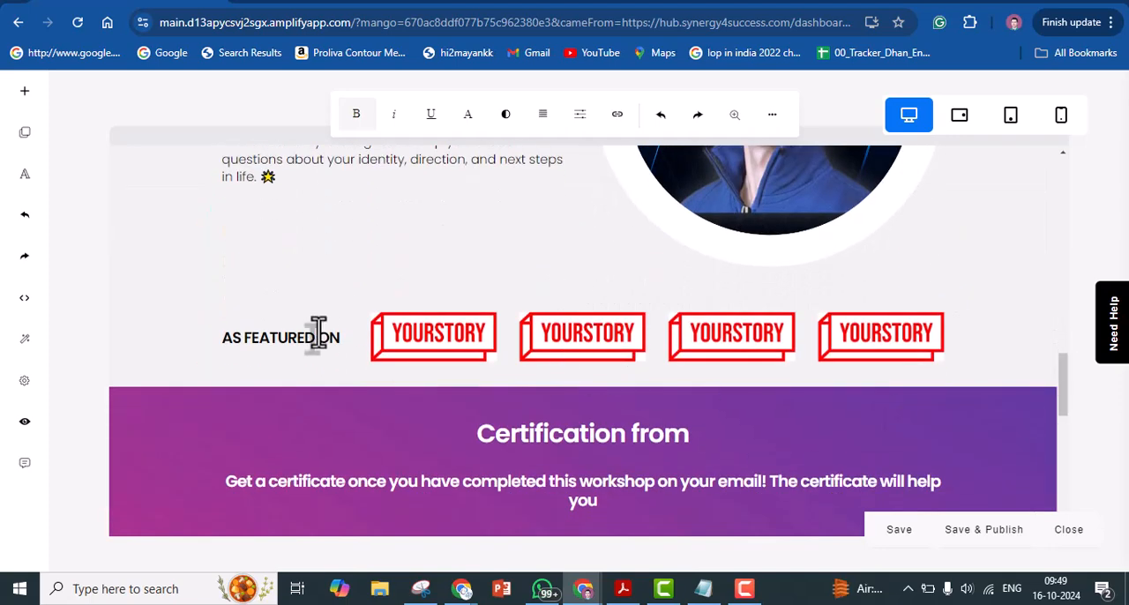
pyautogui.click(438, 338)
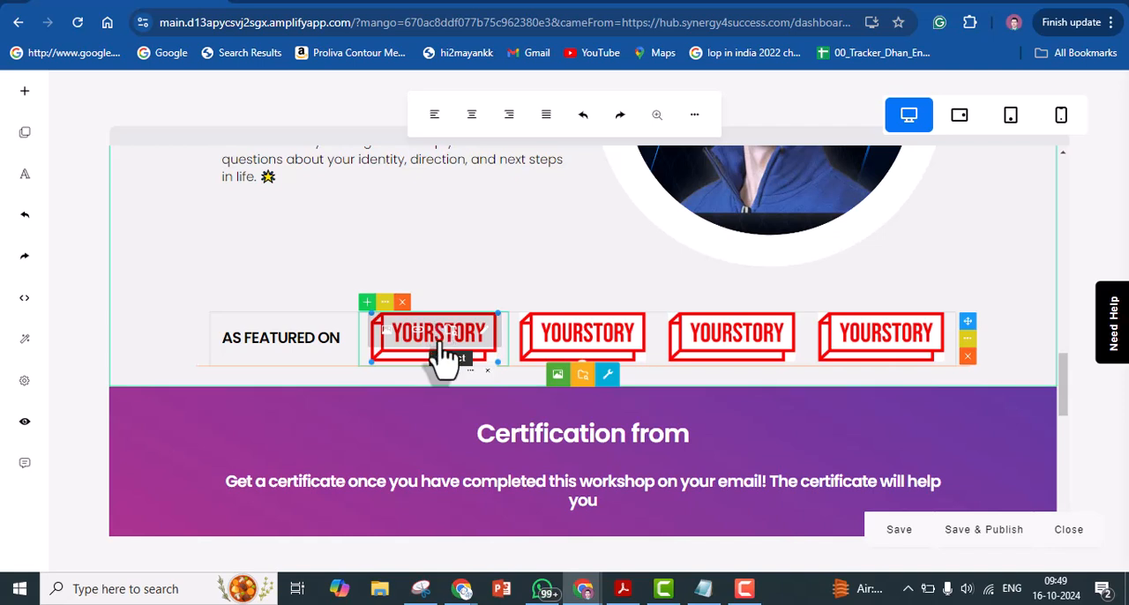
pyautogui.click(402, 302)
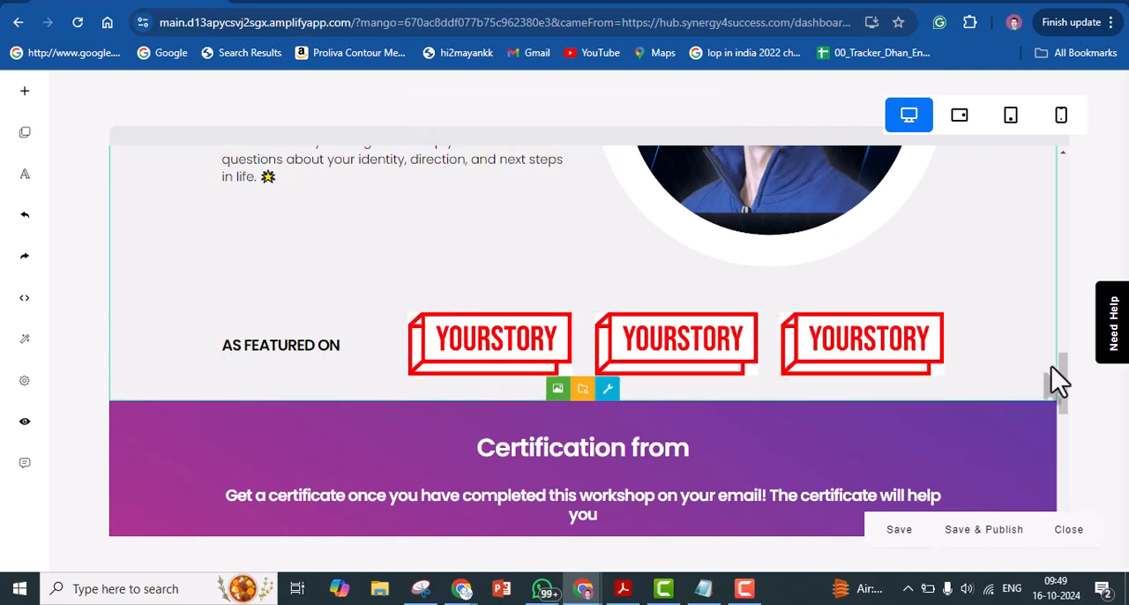
# Check the certificate section and footer, save the landing page, and open its publishing details form
pyautogui.moveTo(1067, 388); pyautogui.dragTo(1065, 521)
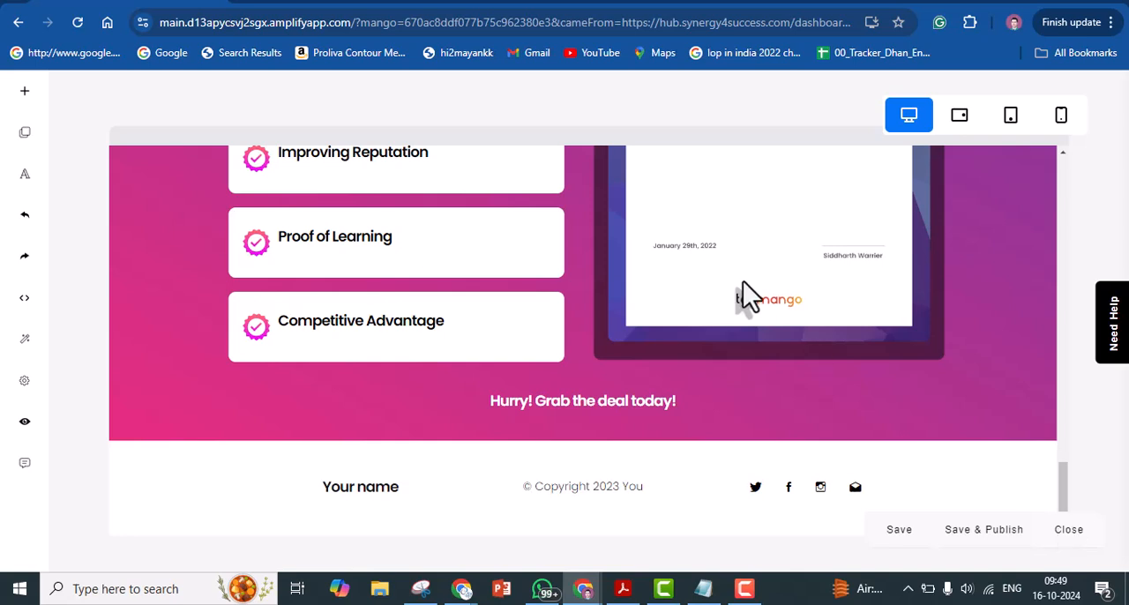
pyautogui.click(777, 298)
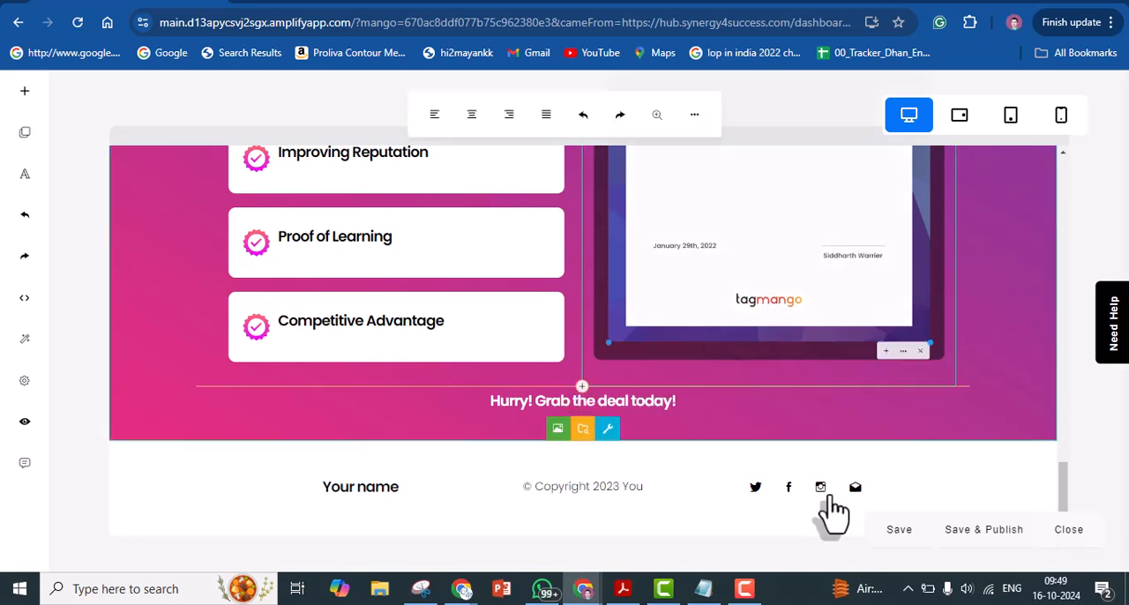
pyautogui.click(899, 533)
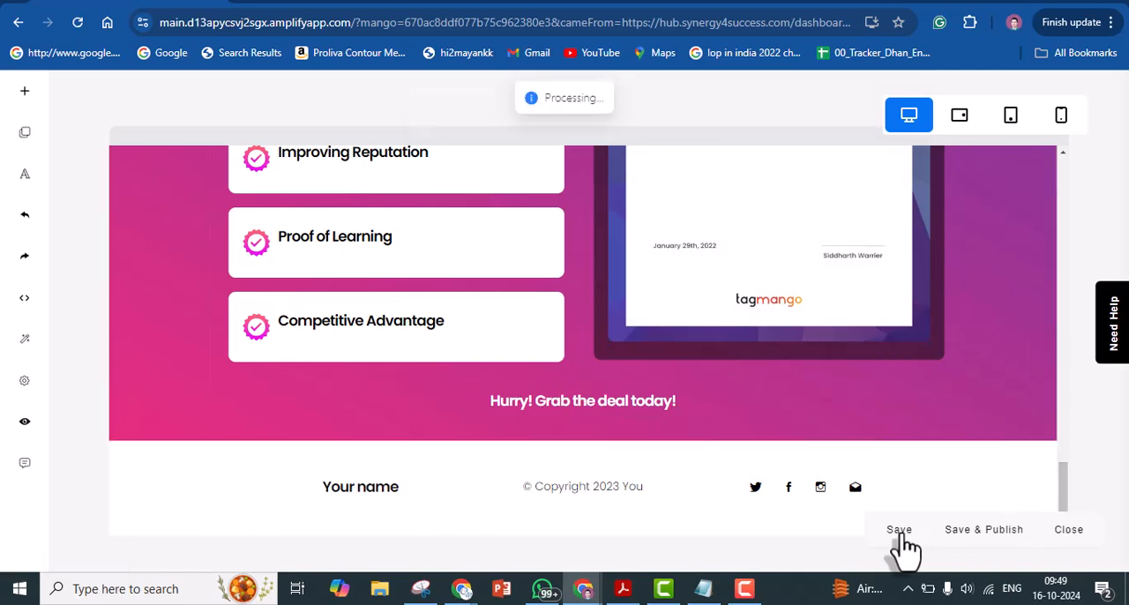
pyautogui.click(980, 535)
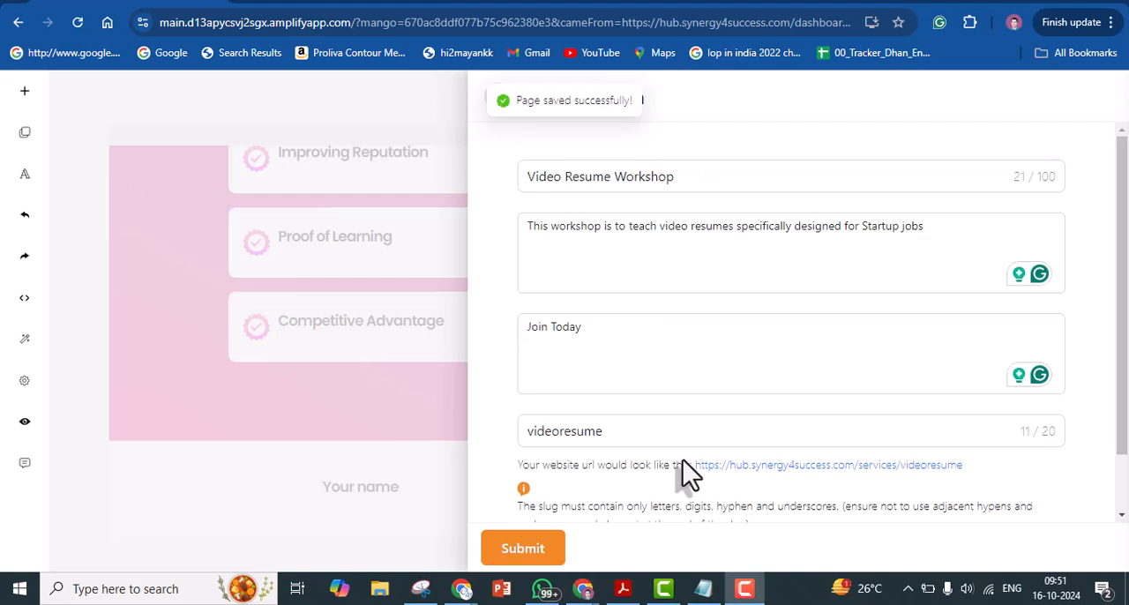
# Review the site title and URL slug, and submit the site data to publish the Video Resume Workshop page
pyautogui.click(644, 431)
pyautogui.doubleClick(643, 430)
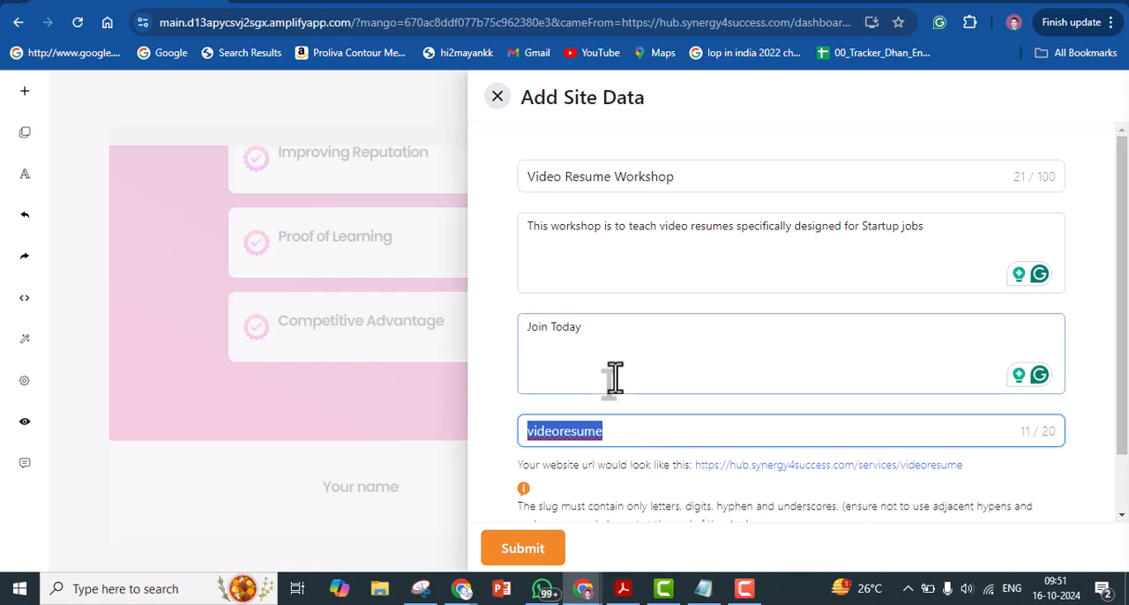
pyautogui.click(609, 177)
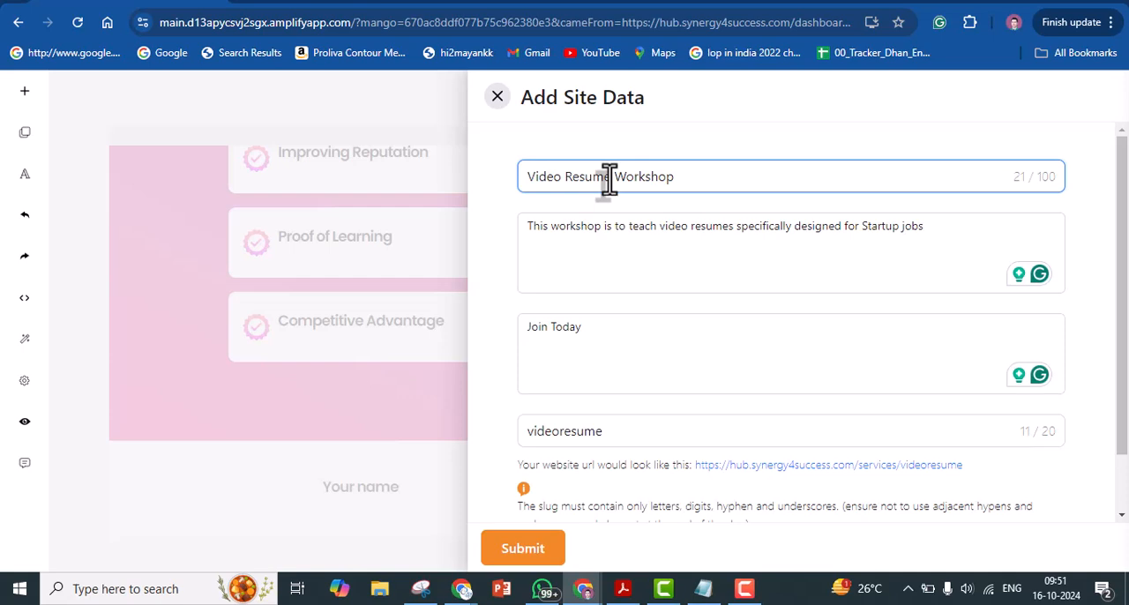
pyautogui.click(523, 549)
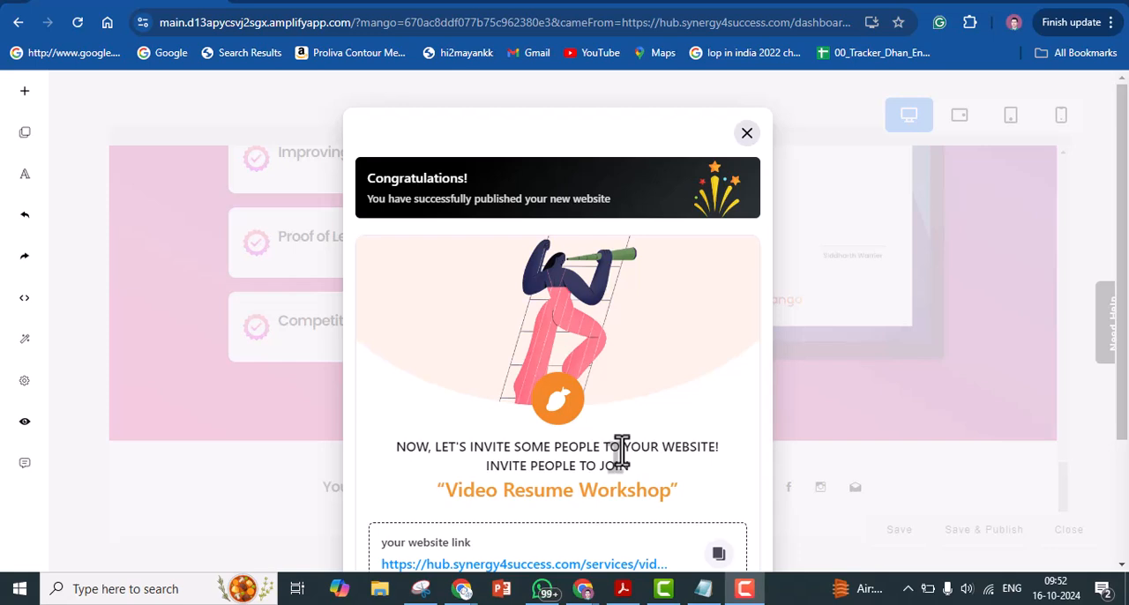
# Copy the published website link and record it in Notepad under the 399/- Landing Page entry
pyautogui.click(718, 558)
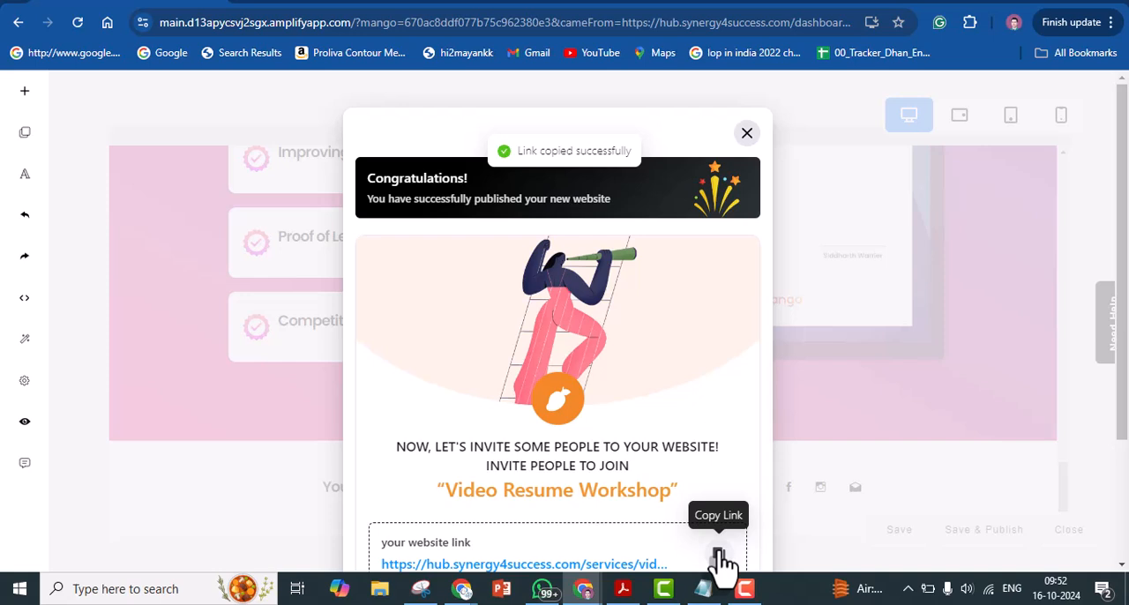
pyautogui.click(703, 588)
pyautogui.click(476, 209)
pyautogui.press('Return')
pyautogui.write('https://hub.synergy4success.com/services/video_resume')
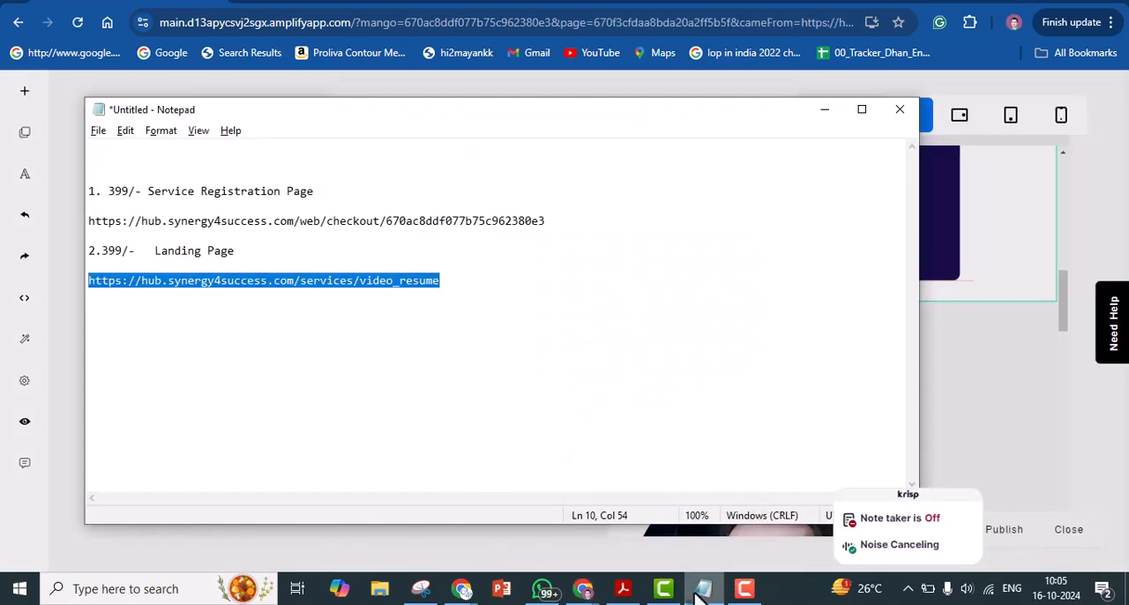
pyautogui.click(540, 396)
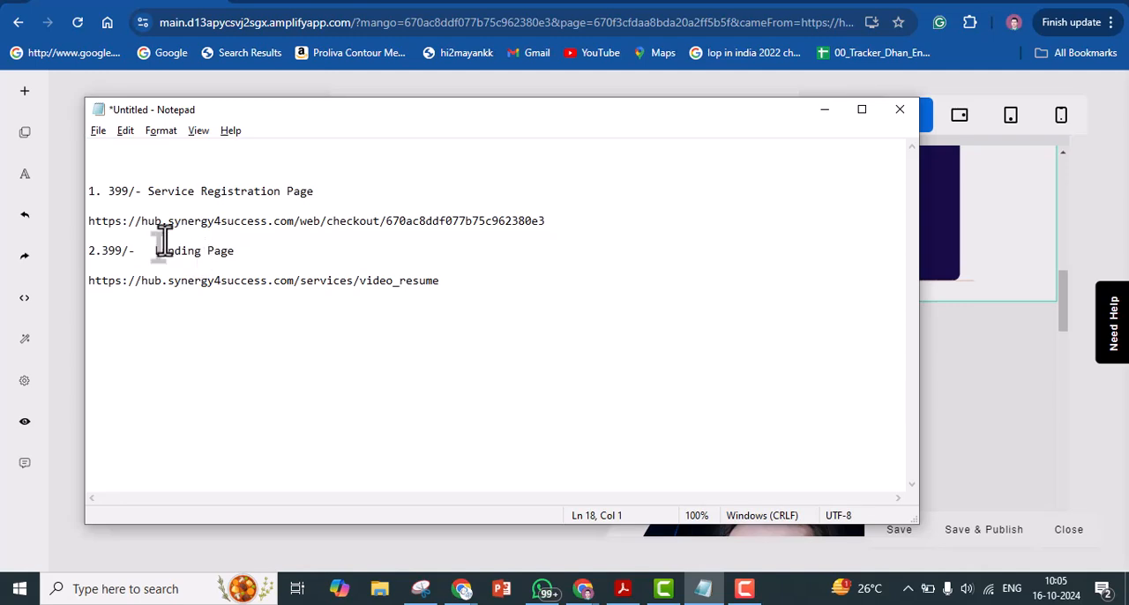
# Copy the 399/- Service Registration Page link from Notepad and open it in a new browser tab
pyautogui.click(134, 222)
pyautogui.doubleClick(135, 222)
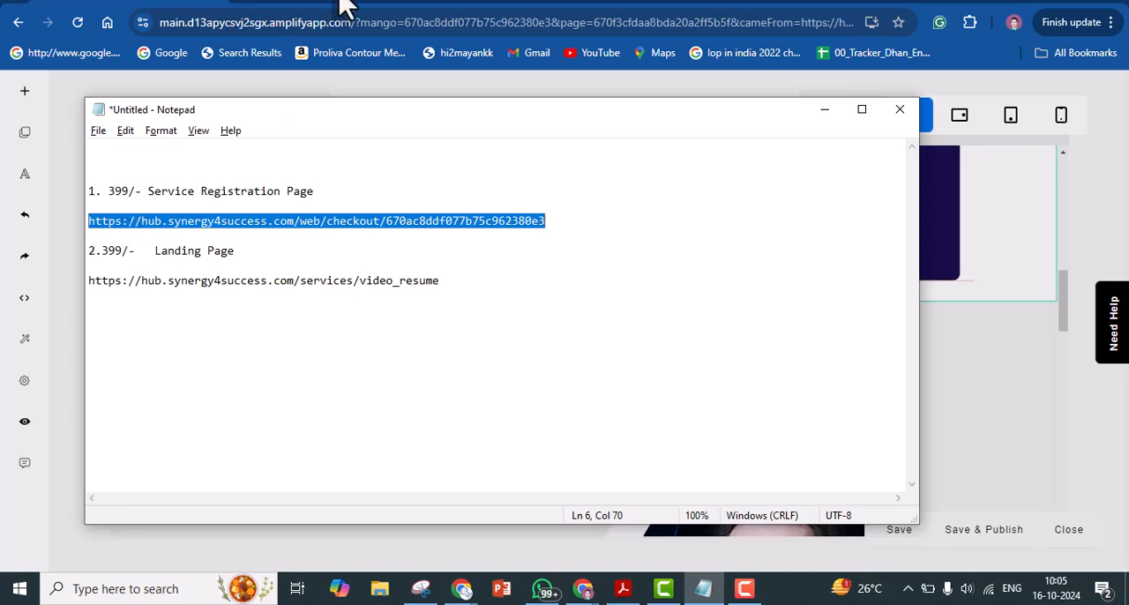
pyautogui.click(448, 4)
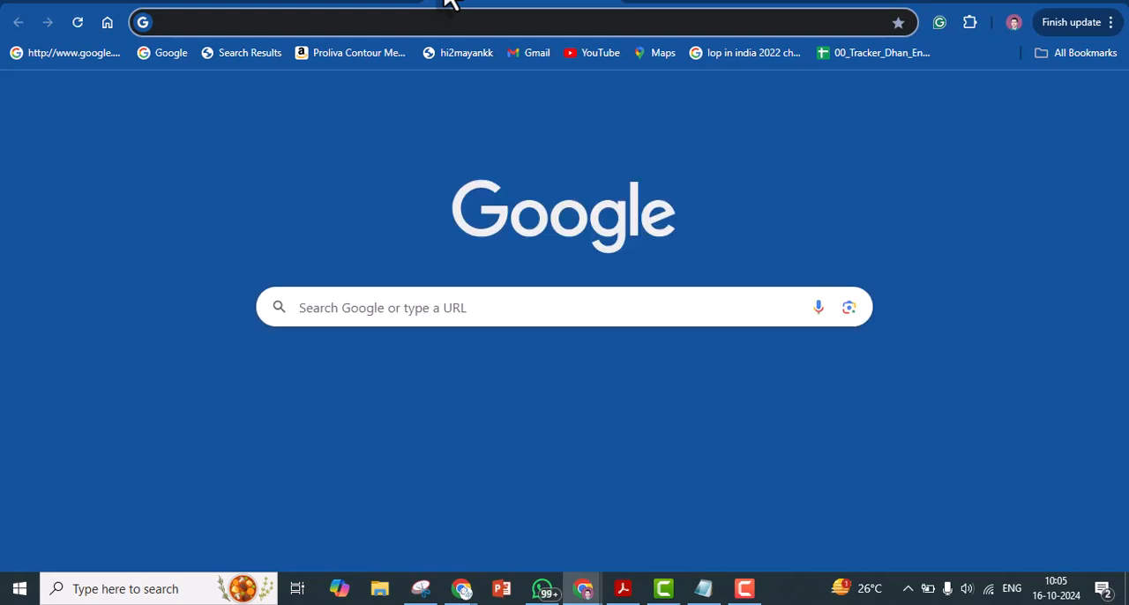
pyautogui.hotkey('ctrl', 'v')
pyautogui.press('Return')
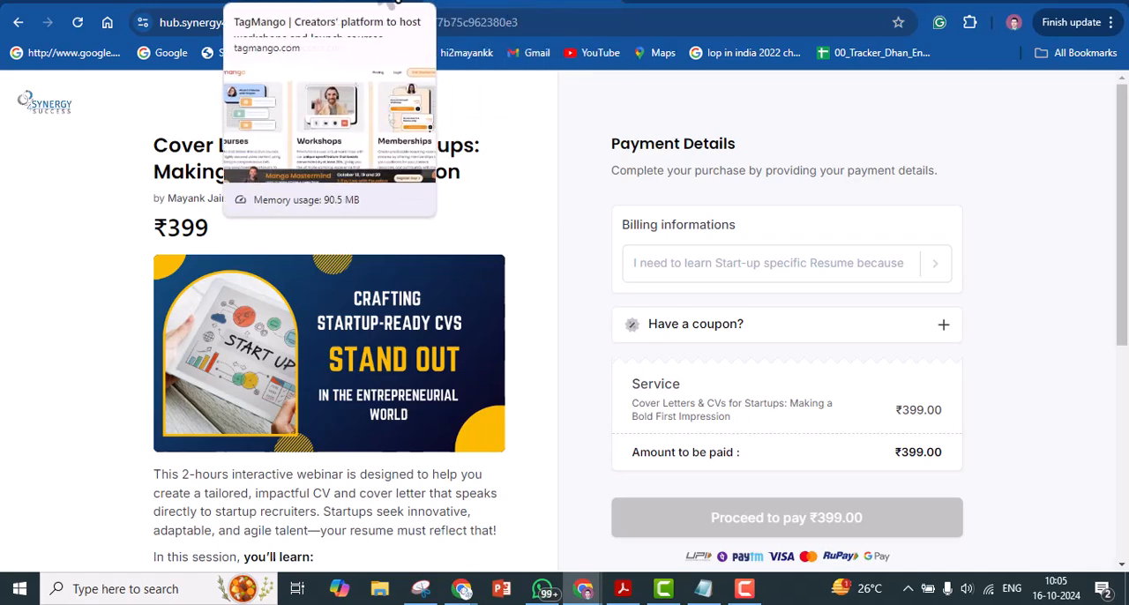
# Open the landing page link from Notepad in the browser and examine its "Register today for Rs 399/-" button
pyautogui.hotkey('alt', 'Tab')
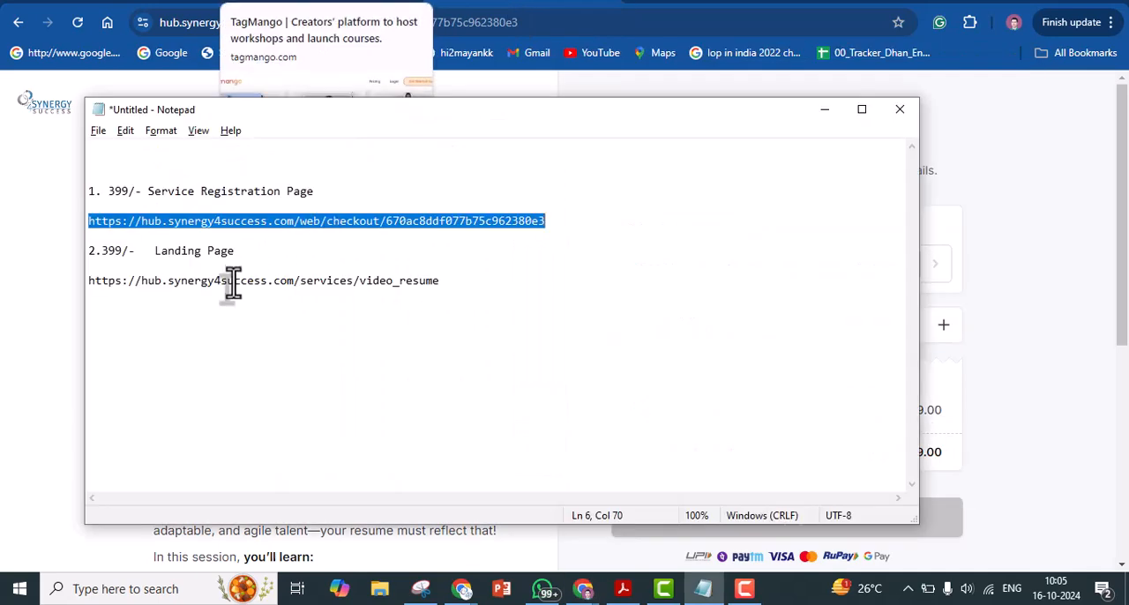
pyautogui.tripleClick(231, 282)
pyautogui.click(231, 282)
pyautogui.tripleClick(232, 284)
pyautogui.hotkey('ctrl', 'c')
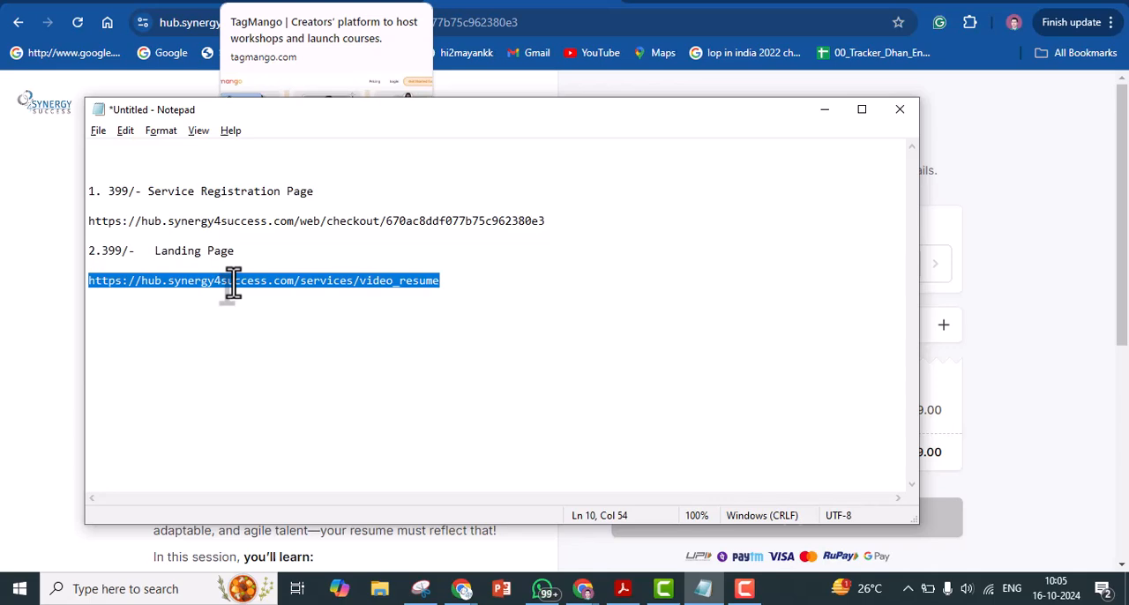
pyautogui.click(497, 23)
pyautogui.click(497, 23)
pyautogui.hotkey('ctrl', 'v')
pyautogui.press('Return')
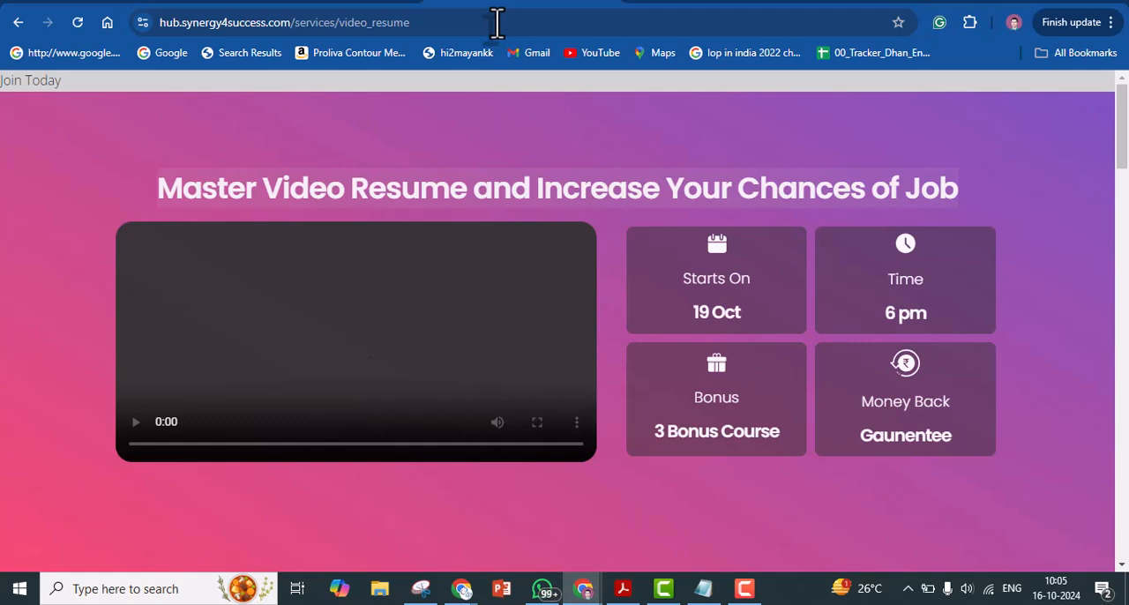
pyautogui.moveTo(1122, 97); pyautogui.dragTo(1125, 242)
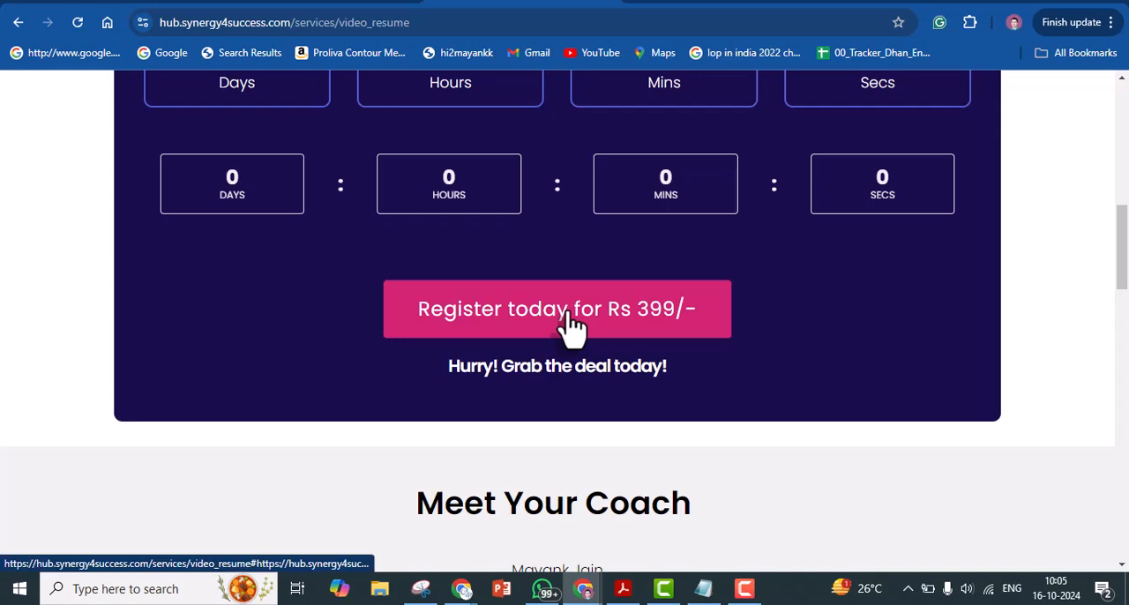
# In the page editor, set the "Register today for Rs 399/-" button's link to the Service Registration Page checkout URL noted in Notepad
pyautogui.click(330, 2)
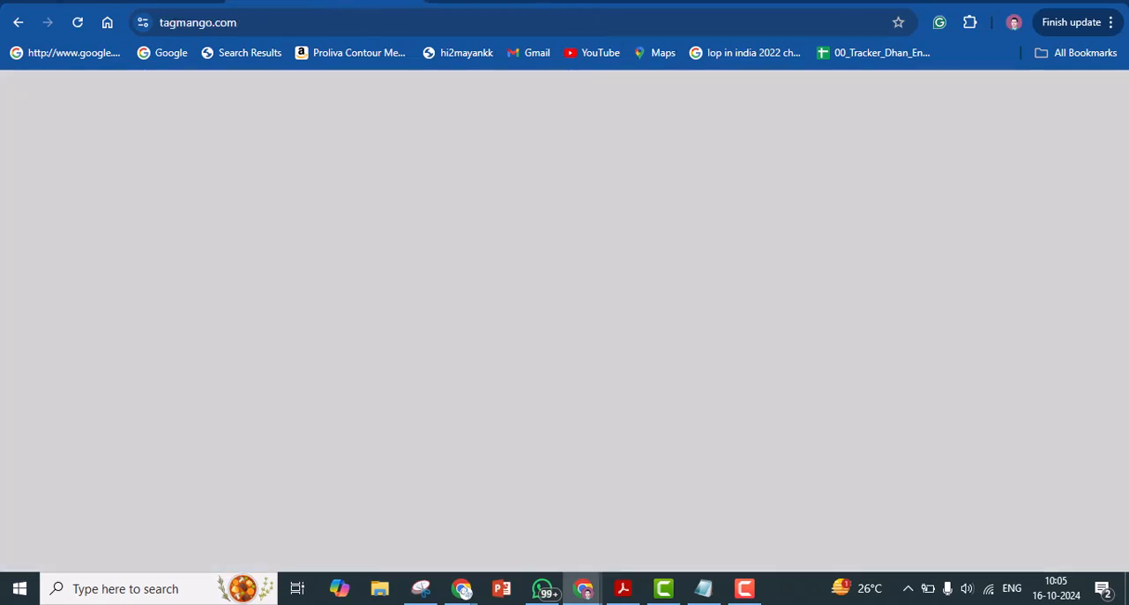
pyautogui.click(71, 3)
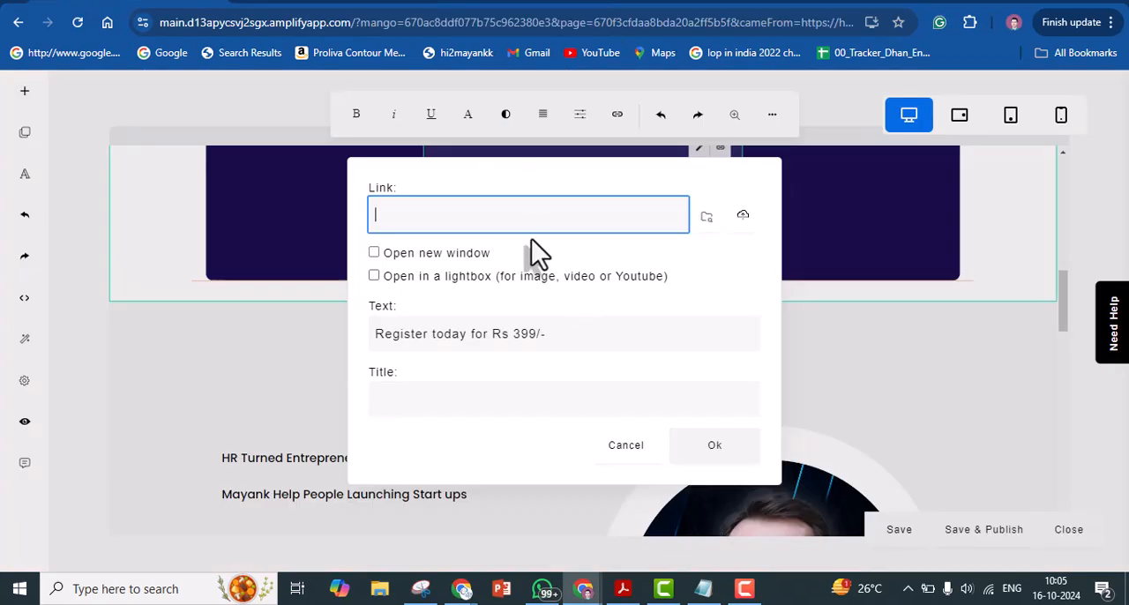
pyautogui.press('Escape')
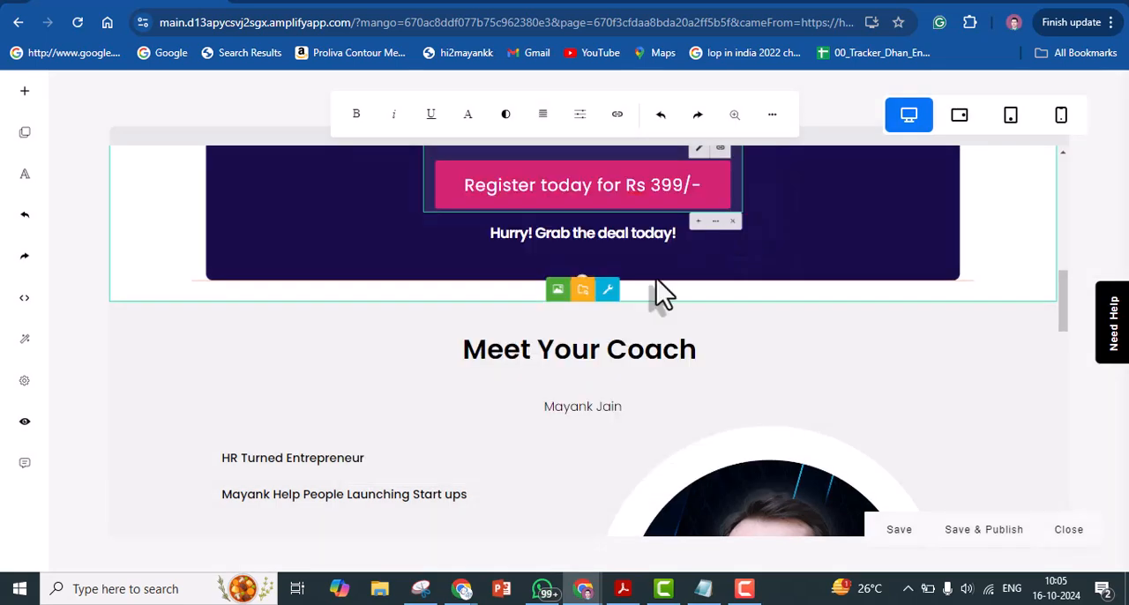
pyautogui.click(720, 148)
pyautogui.tripleClick(590, 214)
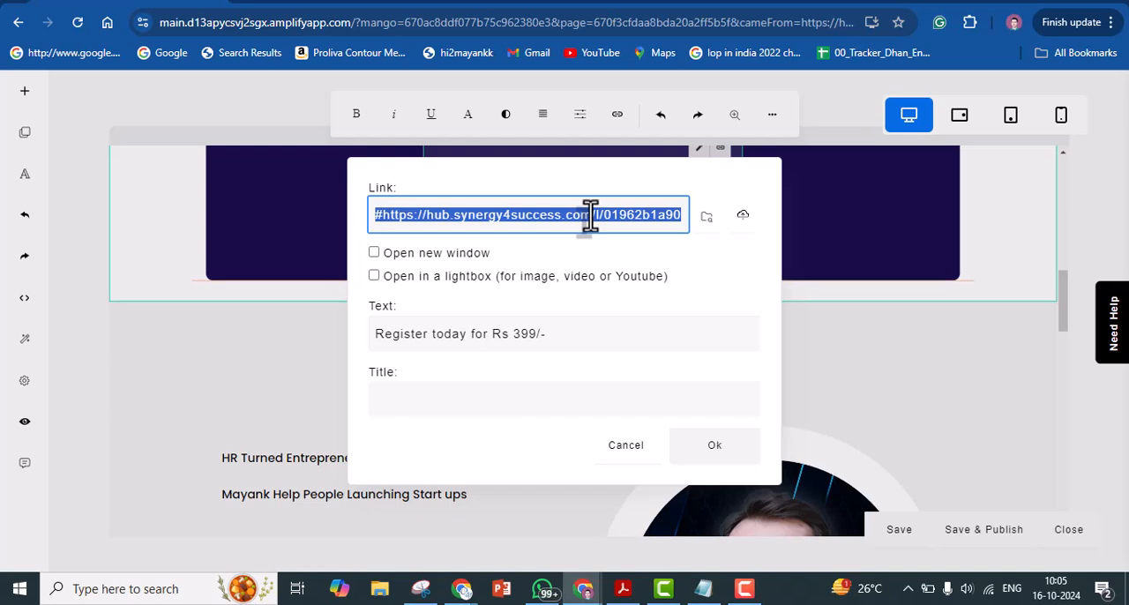
pyautogui.hotkey('alt', 'Tab')
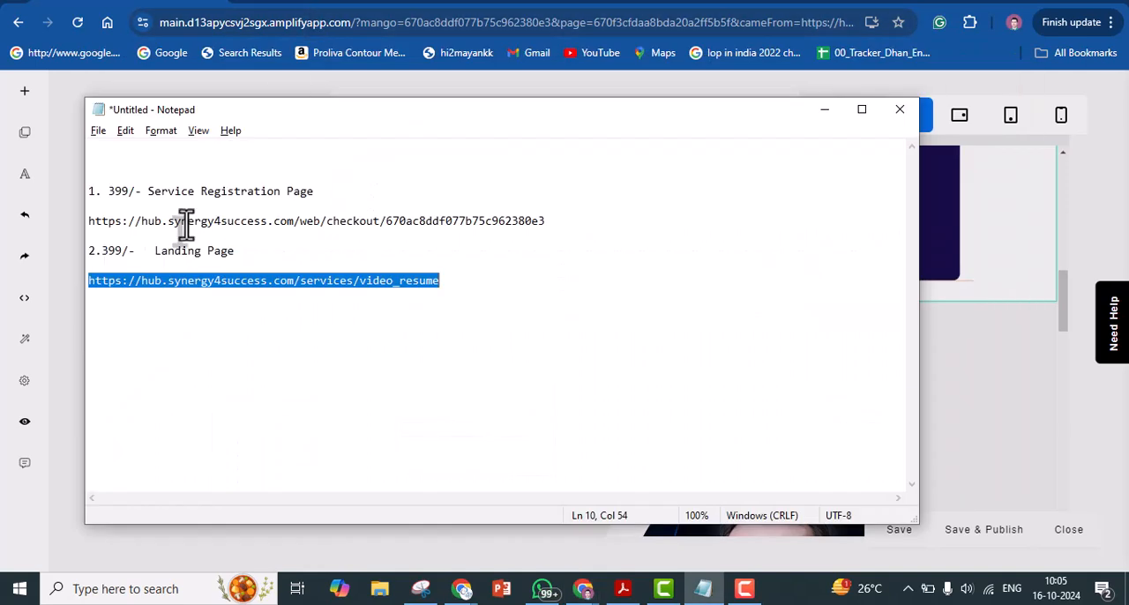
pyautogui.tripleClick(97, 221)
pyautogui.hotkey('ctrl', 'c')
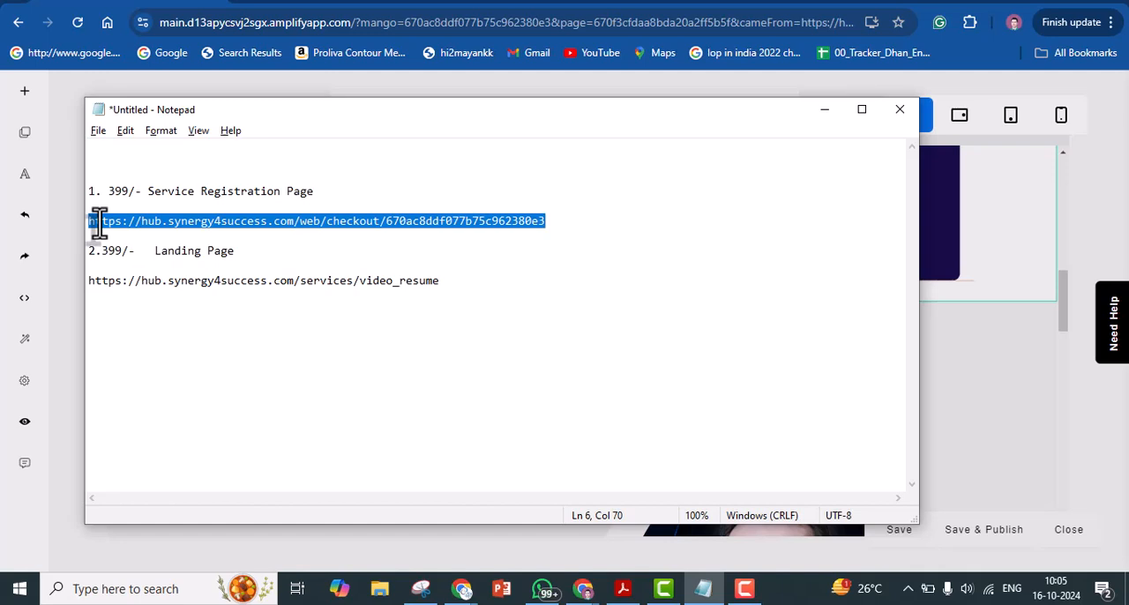
pyautogui.hotkey('alt', 'Tab')
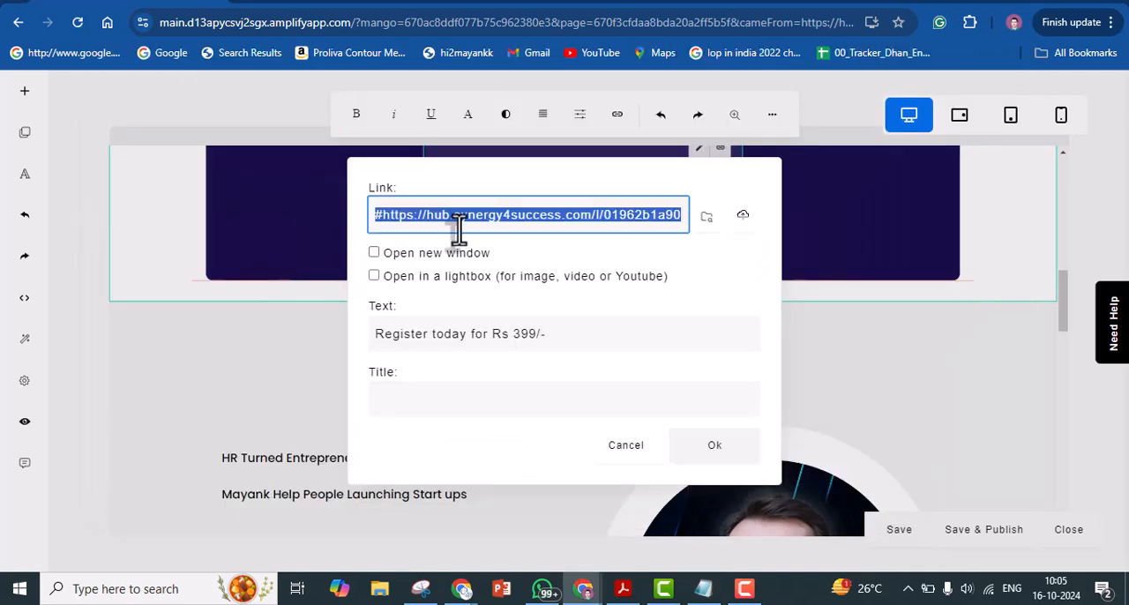
pyautogui.hotkey('ctrl', 'v')
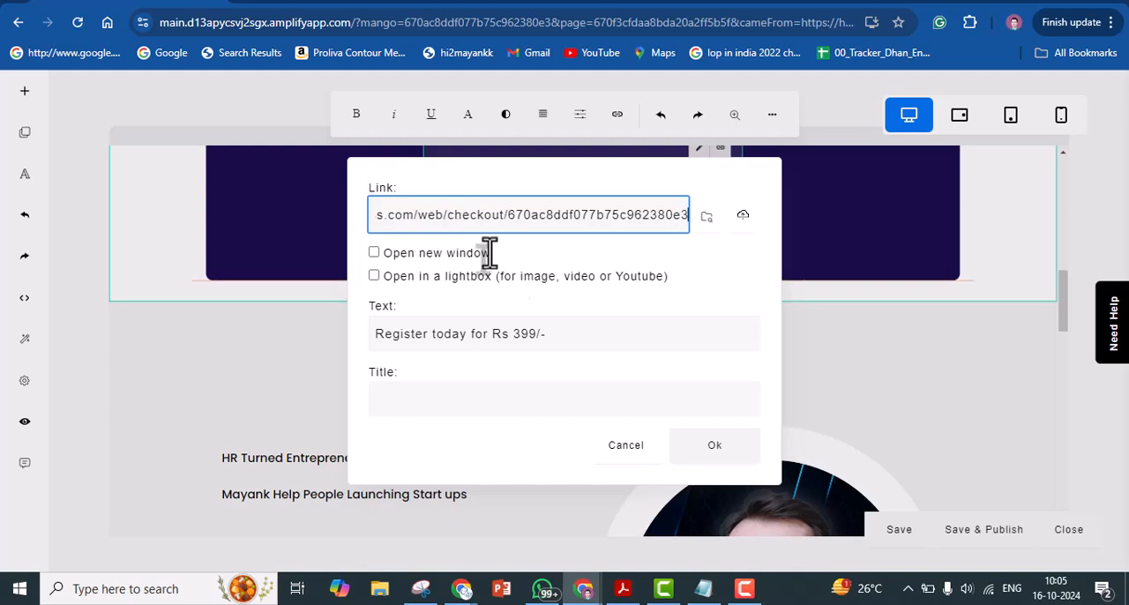
pyautogui.click(720, 457)
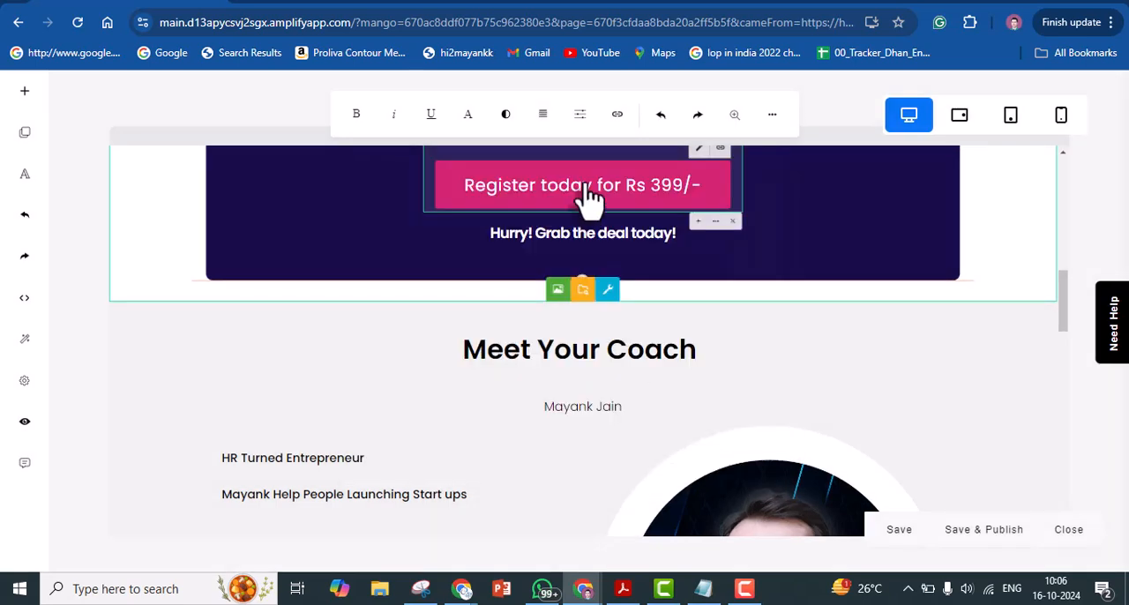
# Save and publish the updated landing page, and leave the page editor
pyautogui.click(1005, 544)
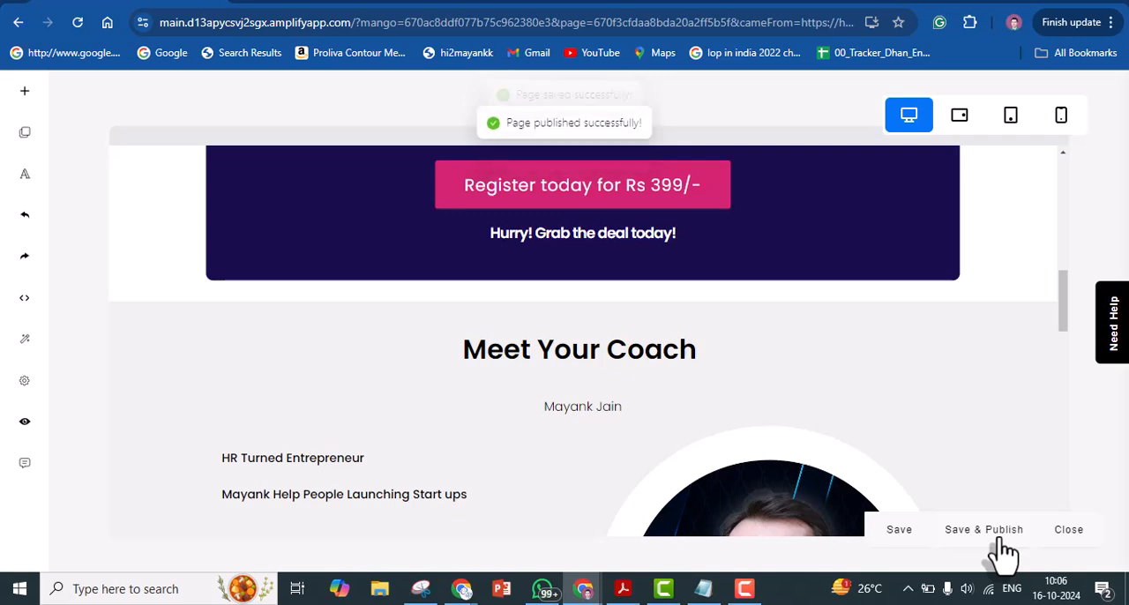
pyautogui.click(1069, 532)
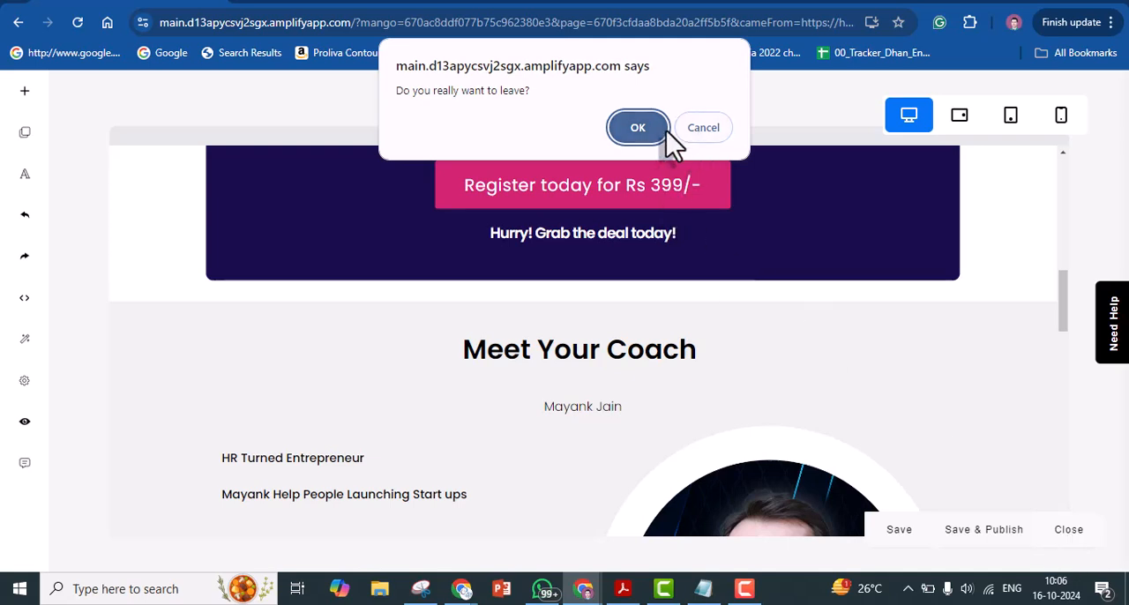
pyautogui.click(701, 130)
pyautogui.click(1003, 541)
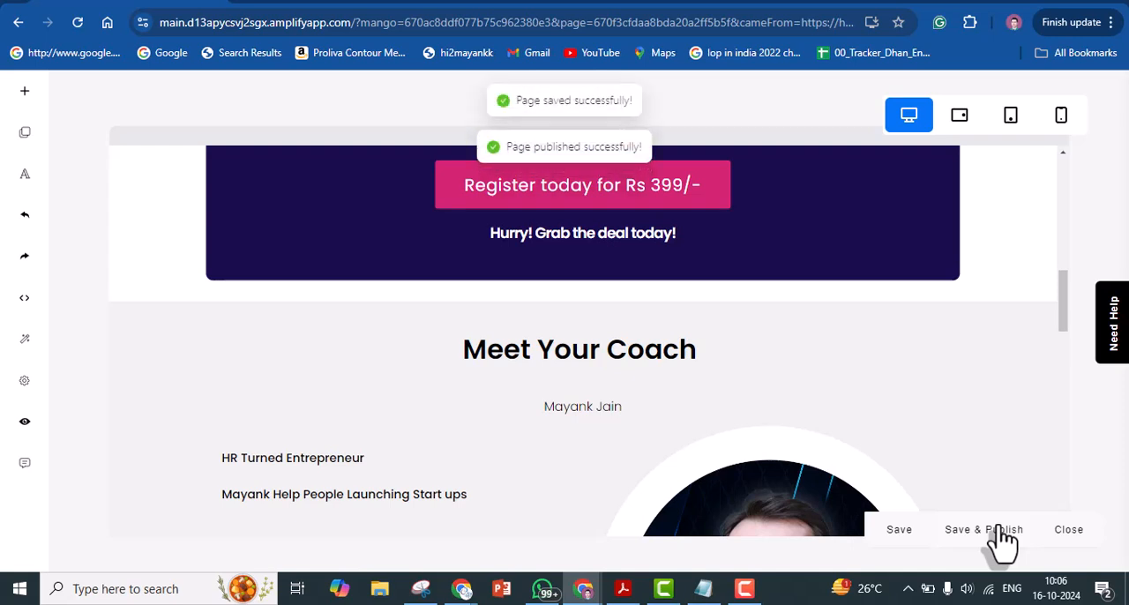
pyautogui.click(1076, 554)
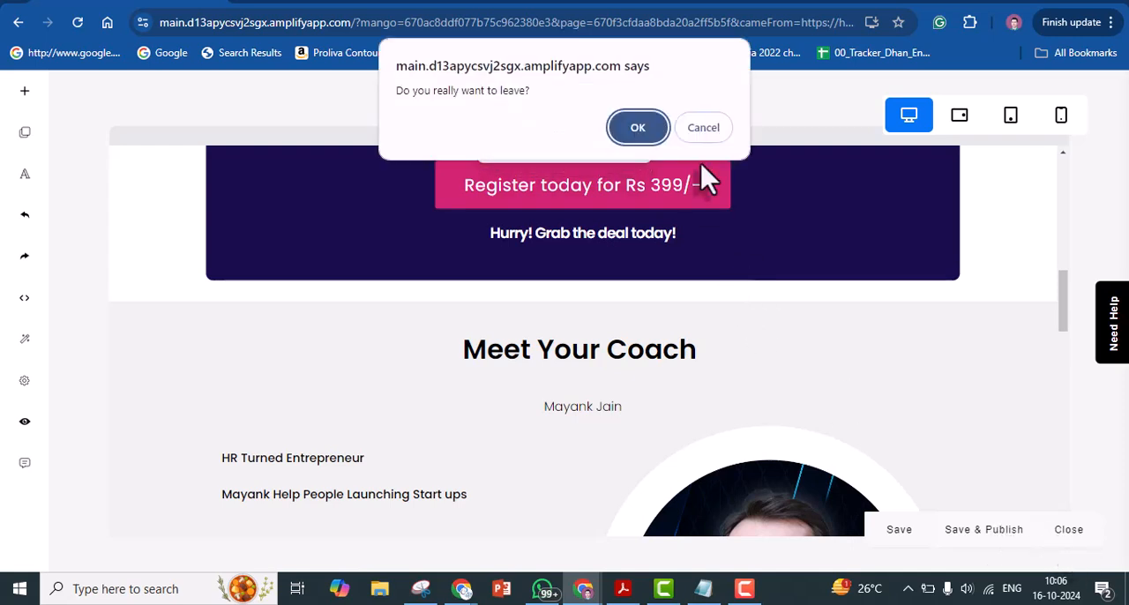
pyautogui.click(639, 131)
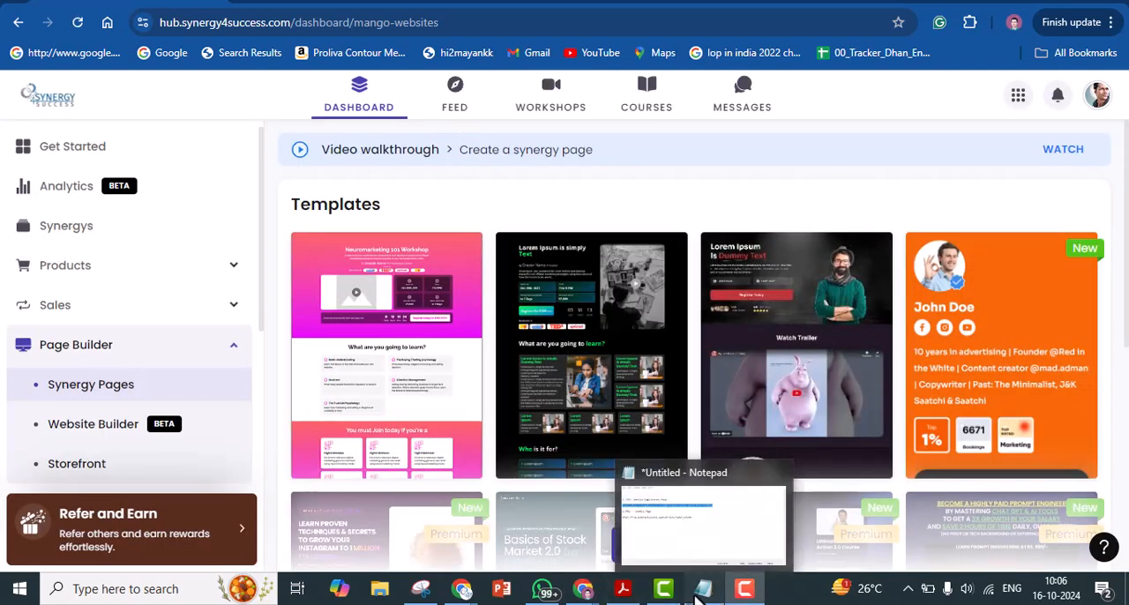
# Open the published Video Resume Workshop landing page from its link in the Synergy Pages list
pyautogui.click(703, 588)
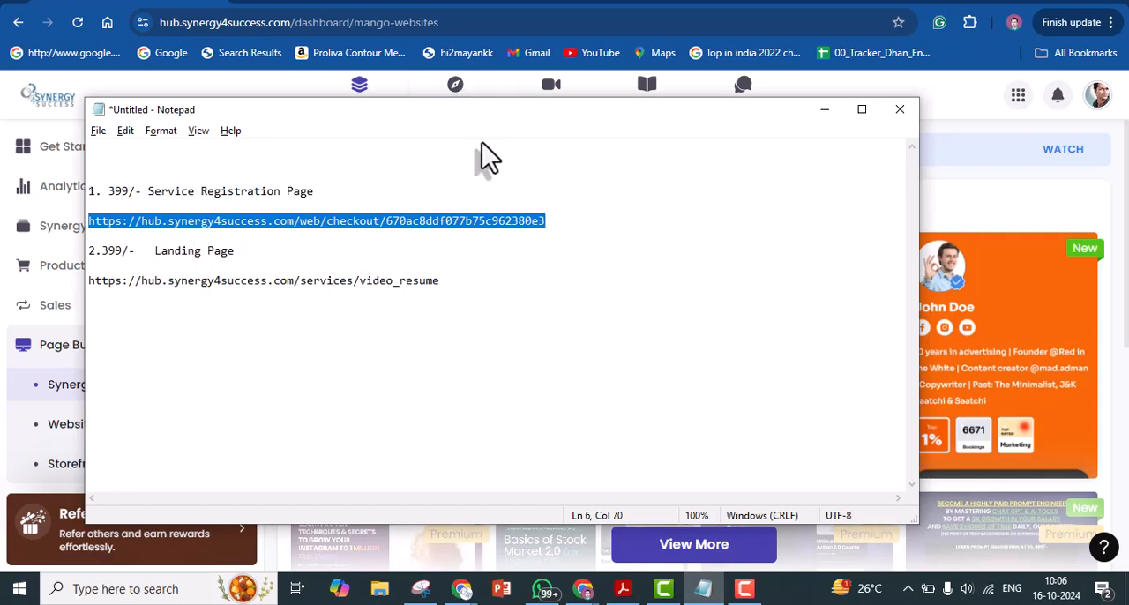
pyautogui.press('F9')
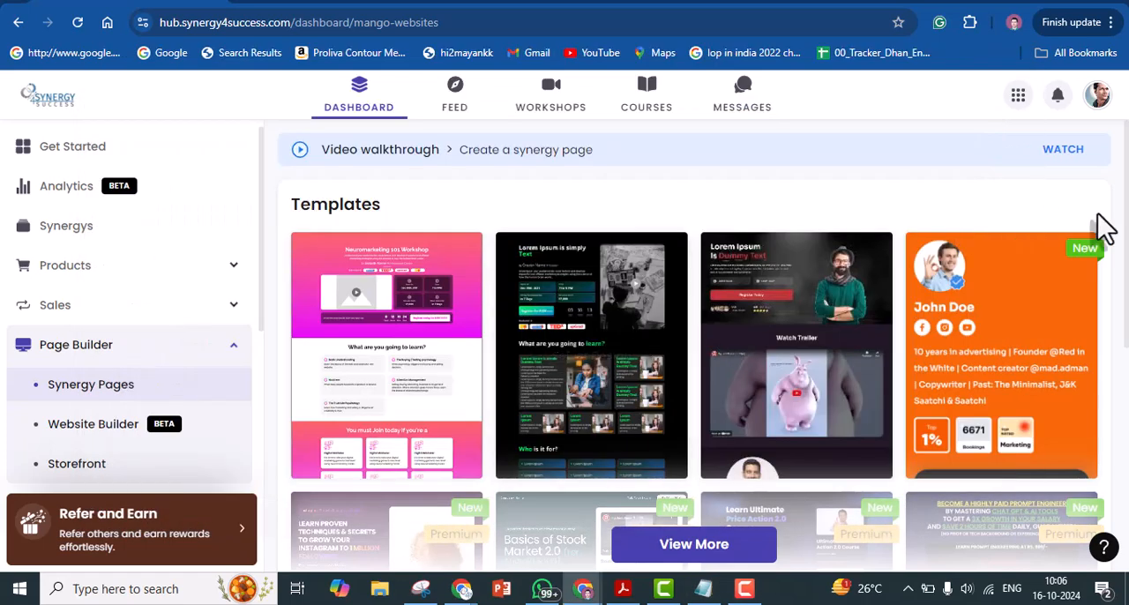
pyautogui.click(96, 401)
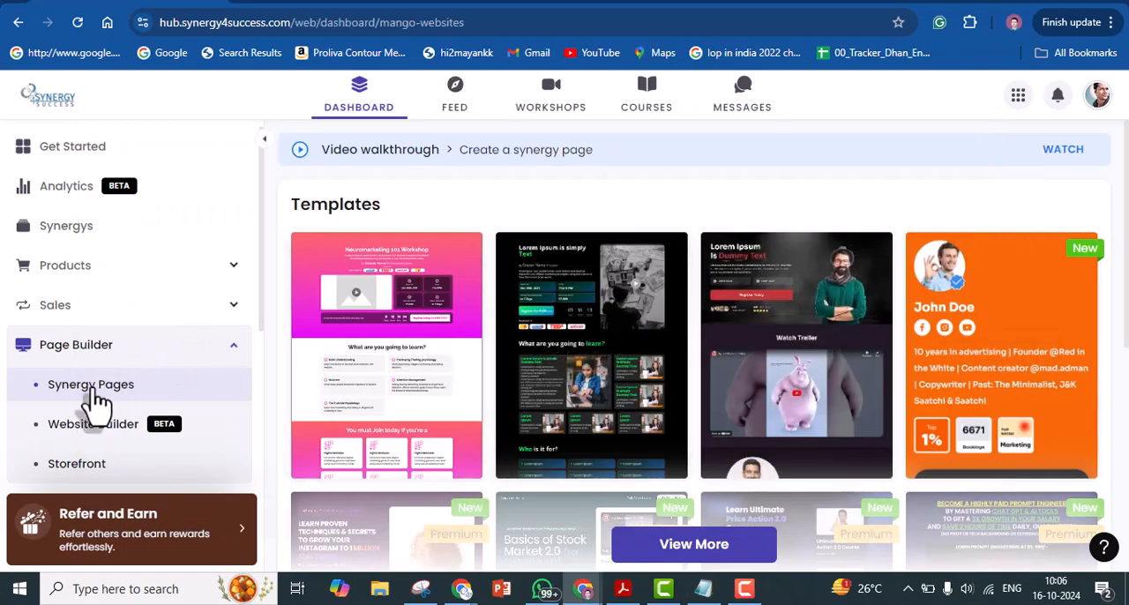
pyautogui.moveTo(1124, 234); pyautogui.dragTo(1122, 446)
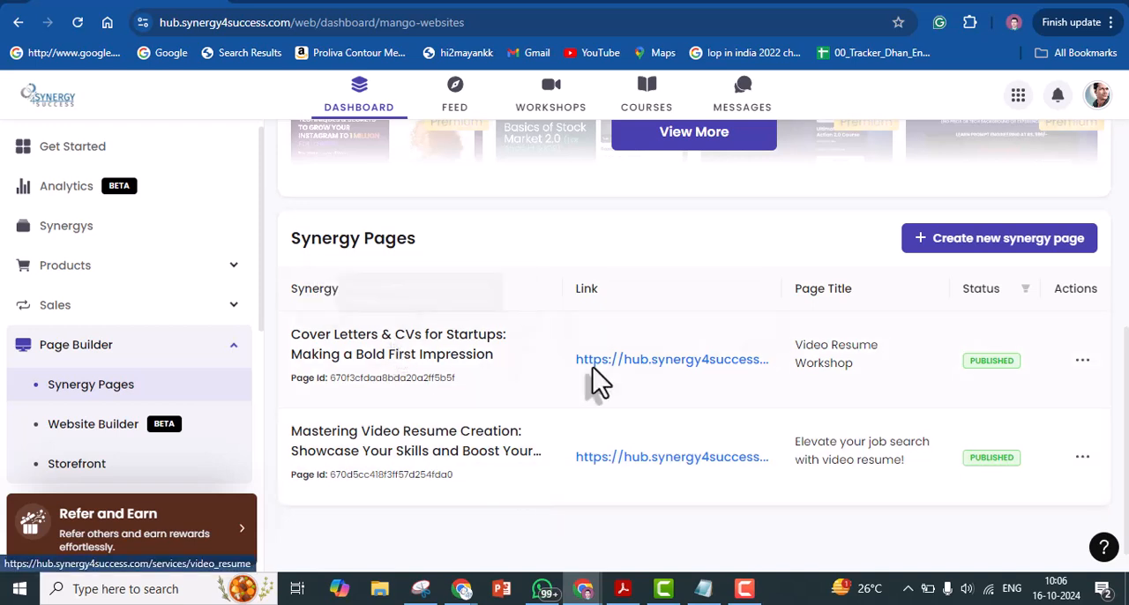
pyautogui.click(723, 362)
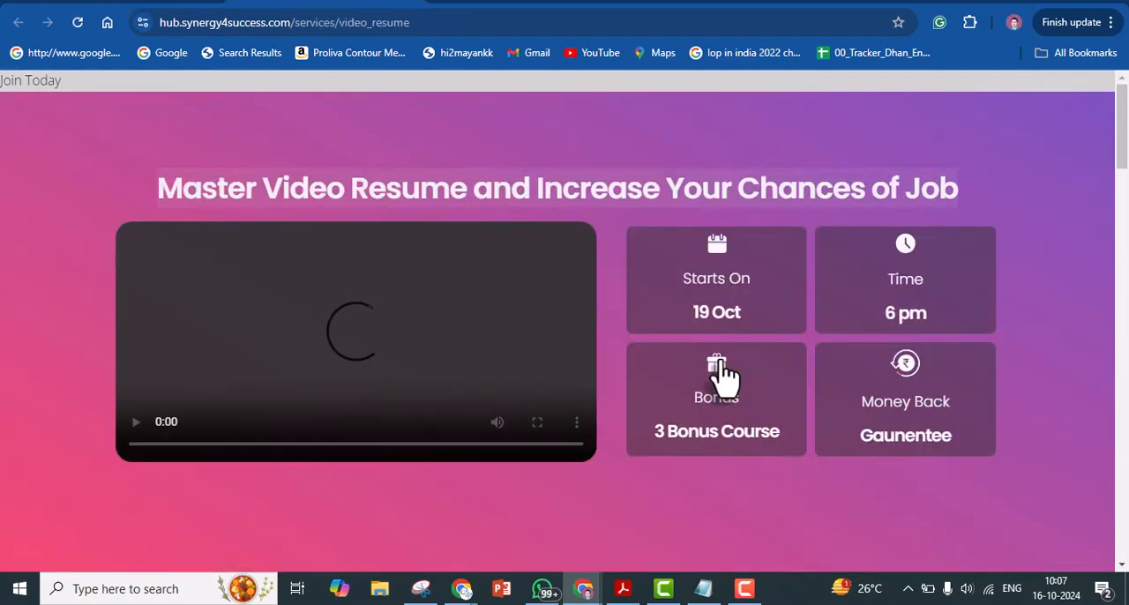
# Test that the "Register today for Rs 399/-" button leads to the checkout page, and return to the Synergy Pages list
pyautogui.moveTo(1122, 167); pyautogui.dragTo(1124, 275)
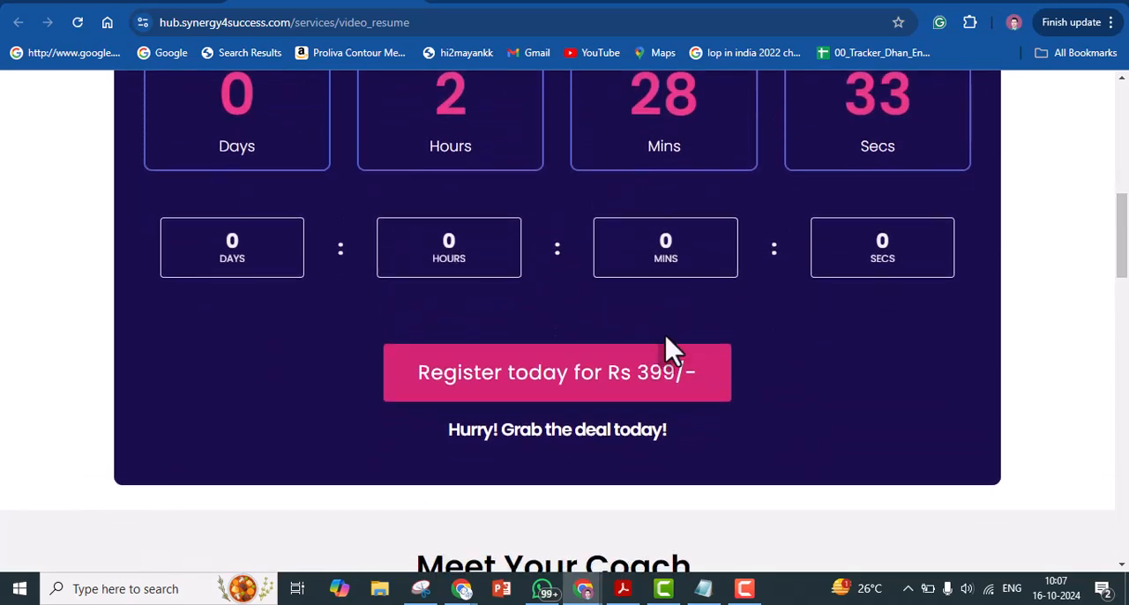
pyautogui.click(639, 403)
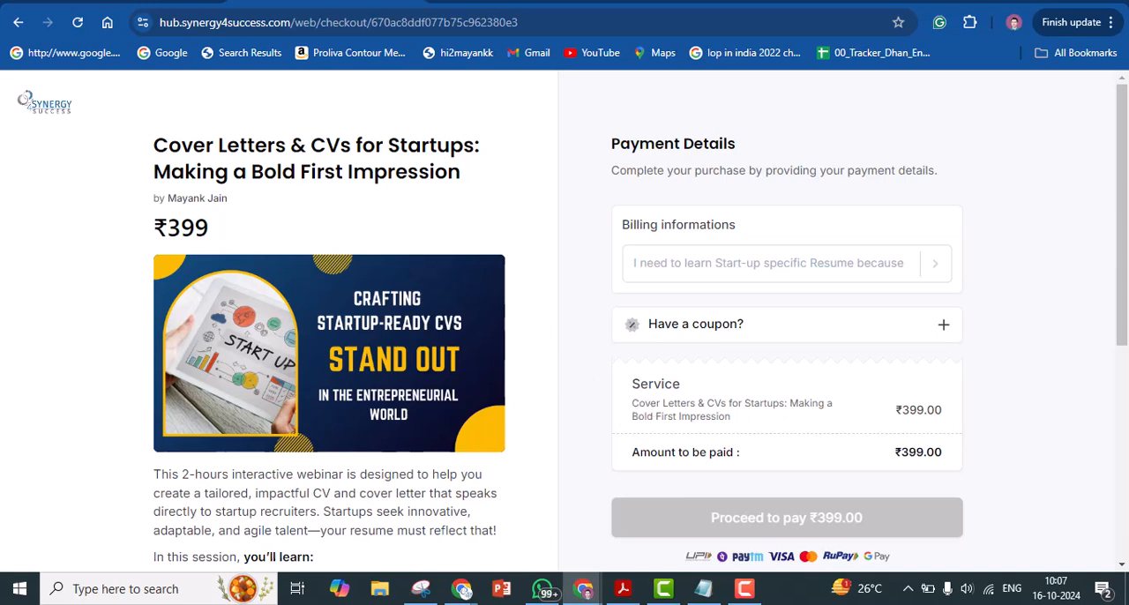
pyautogui.click(123, 2)
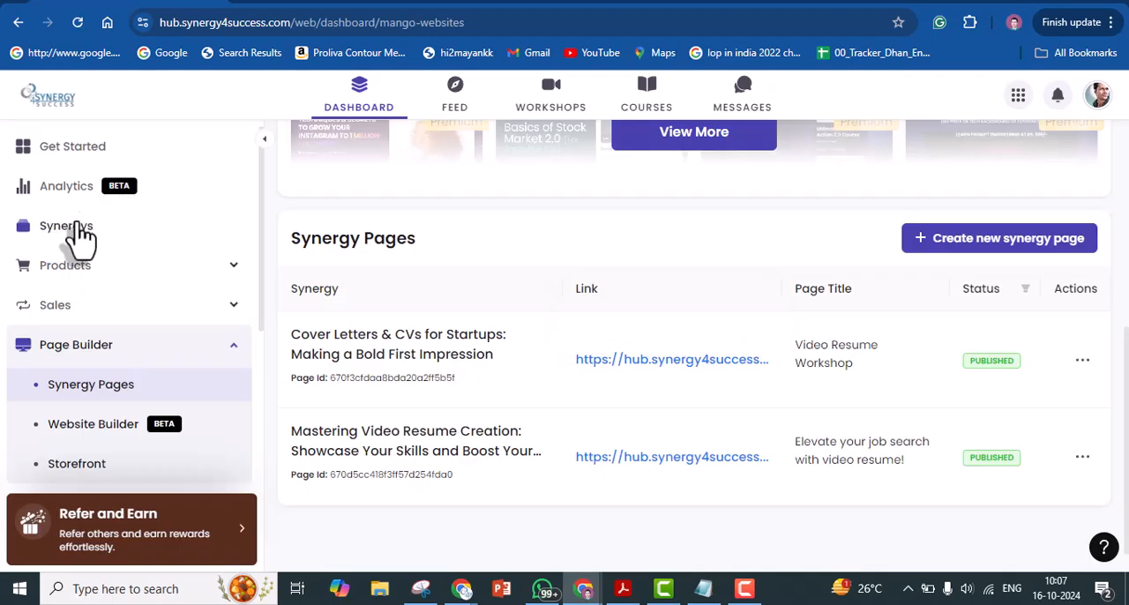
# Check the price of Cover Letters & CVs for Startups in the Synergys list, and return to the Synergy Pages
pyautogui.click(79, 231)
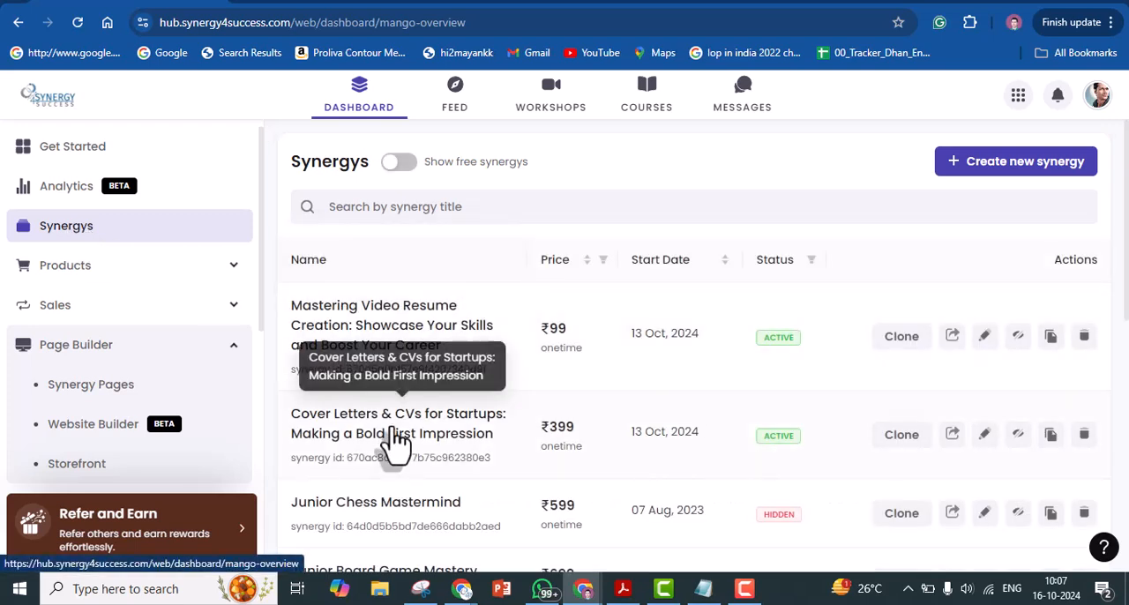
pyautogui.doubleClick(557, 428)
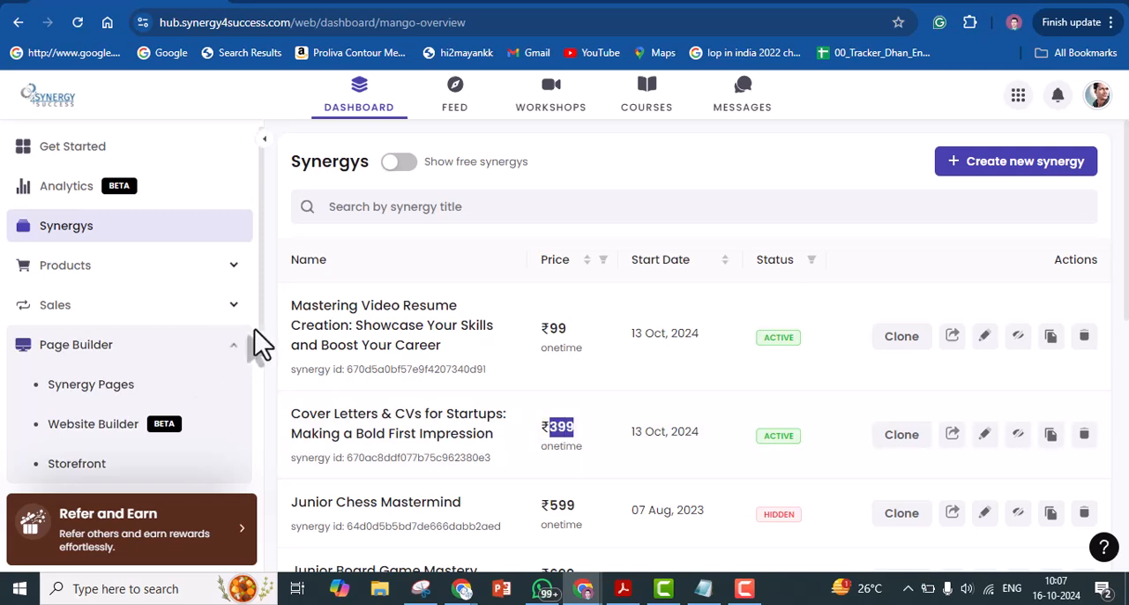
pyautogui.click(113, 388)
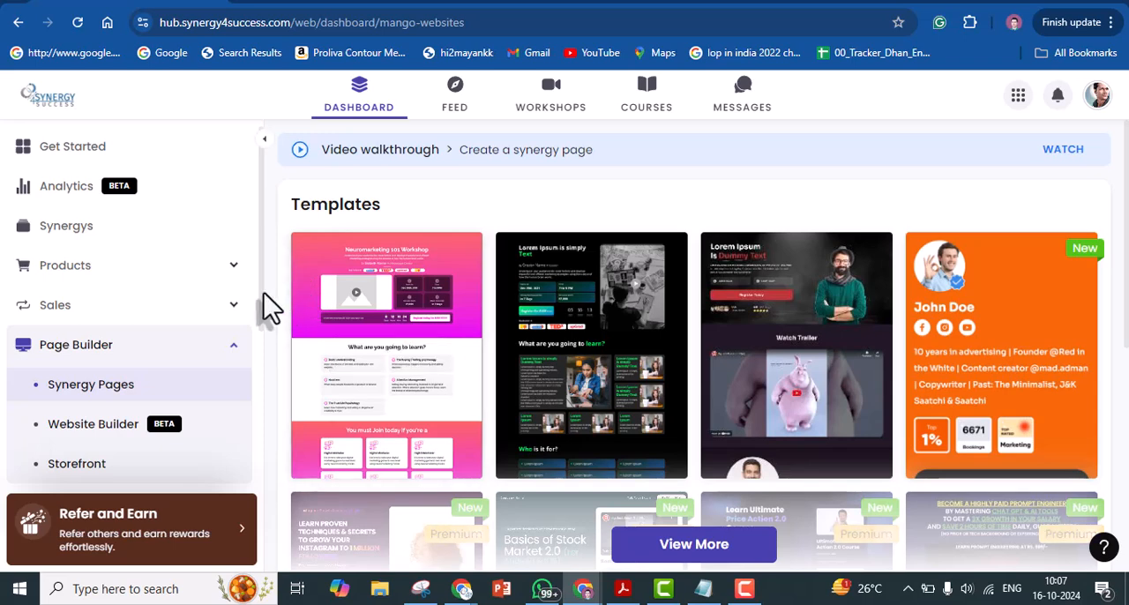
# Open the published Video Resume Workshop landing page from its link and review it down to the Meet Your Coach section
pyautogui.moveTo(1124, 175); pyautogui.dragTo(1088, 449)
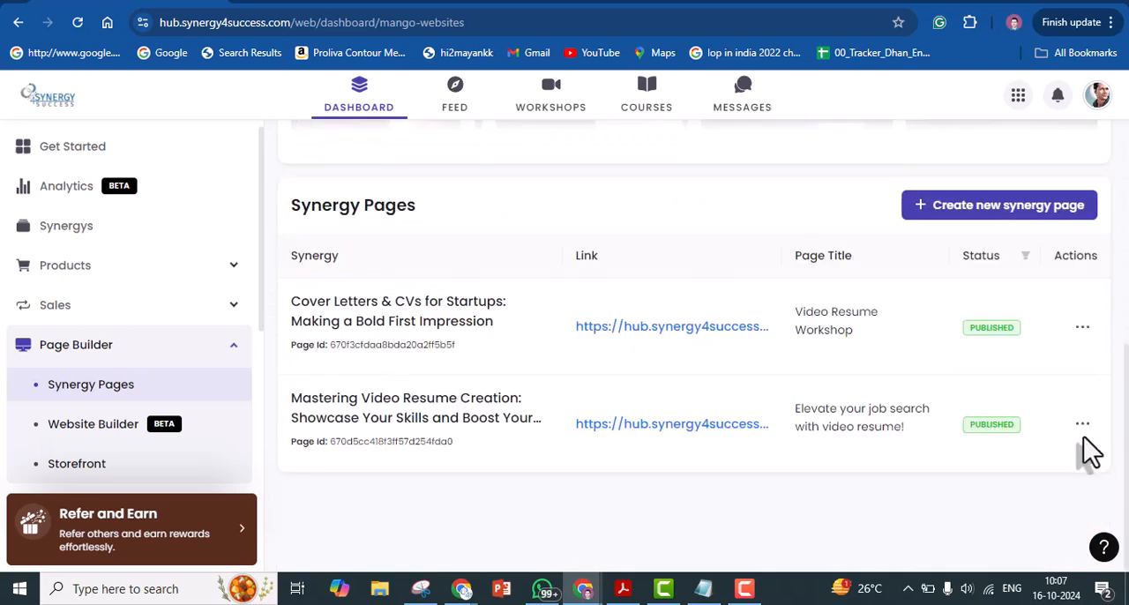
pyautogui.click(680, 351)
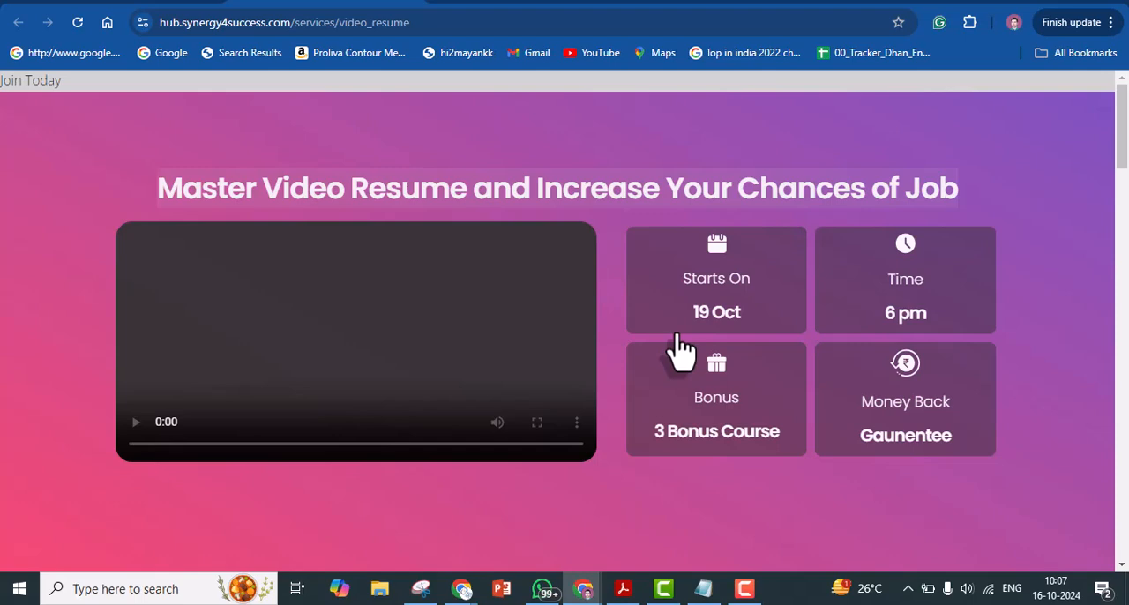
pyautogui.moveTo(1121, 176); pyautogui.dragTo(1119, 312)
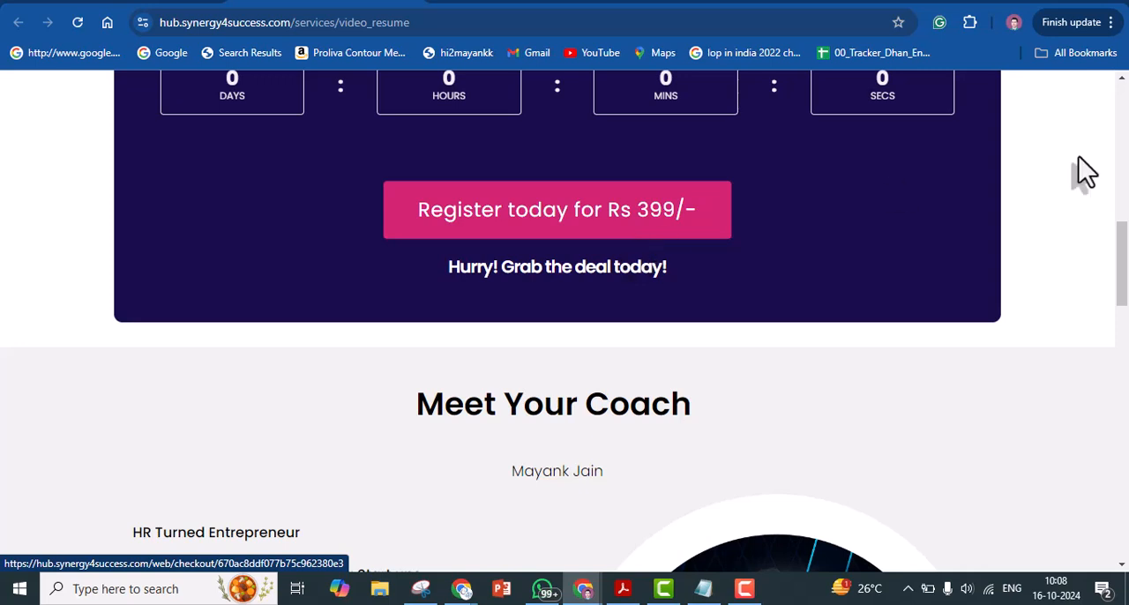
pyautogui.moveTo(1123, 256); pyautogui.dragTo(1124, 285)
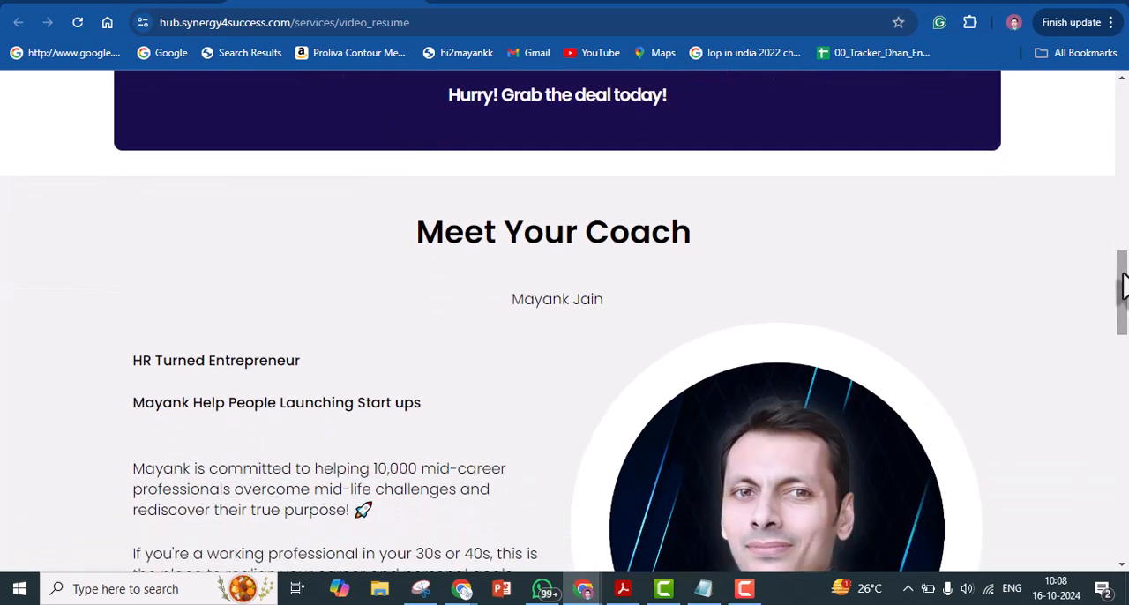